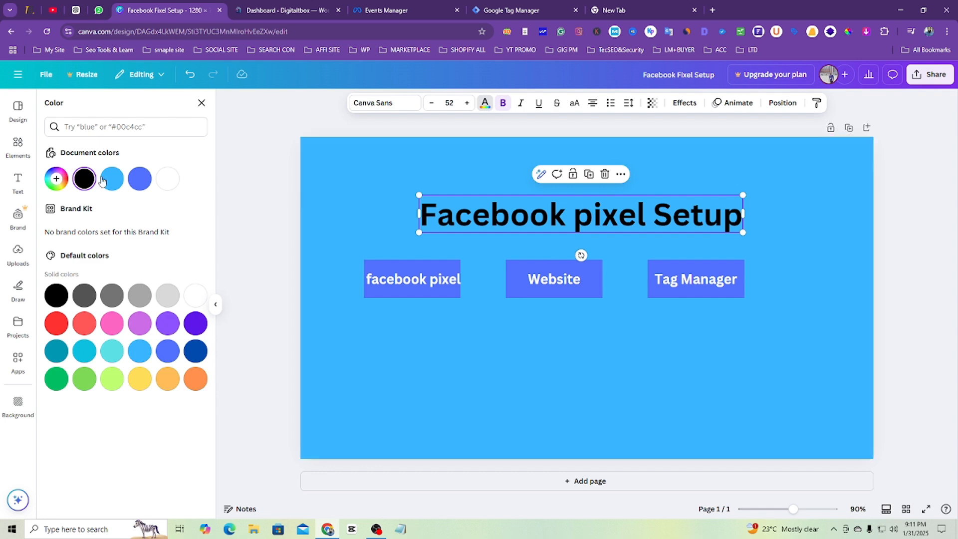
Change the colour of the "Facebook pixel Setup" title to white and deselect it.
left_click(168, 179)
left_click(565, 333)
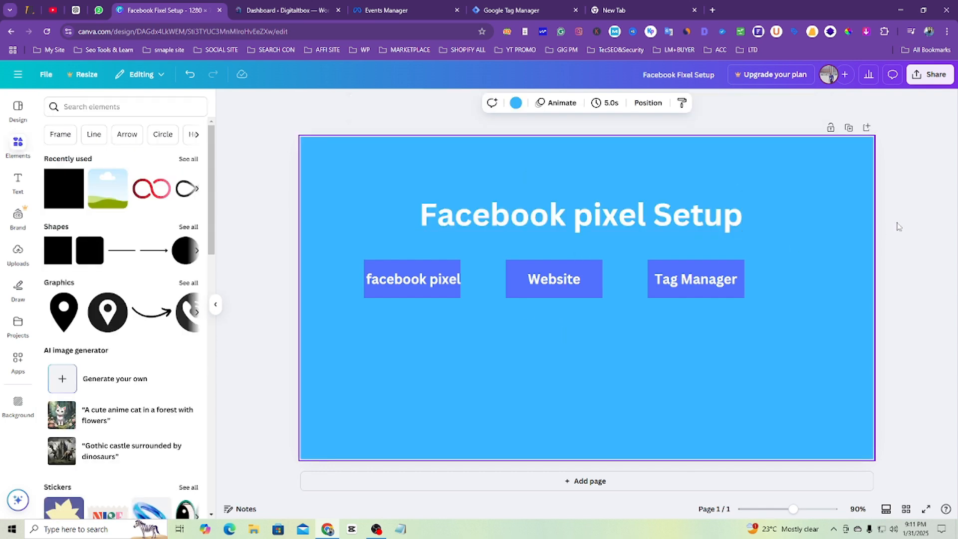
left_click(915, 223)
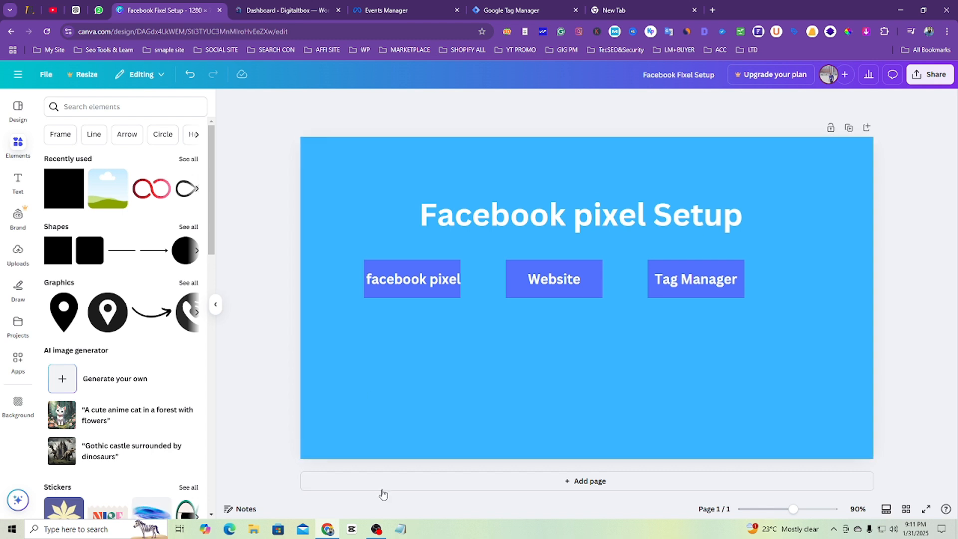
left_click(377, 529)
key("alt+Tab")
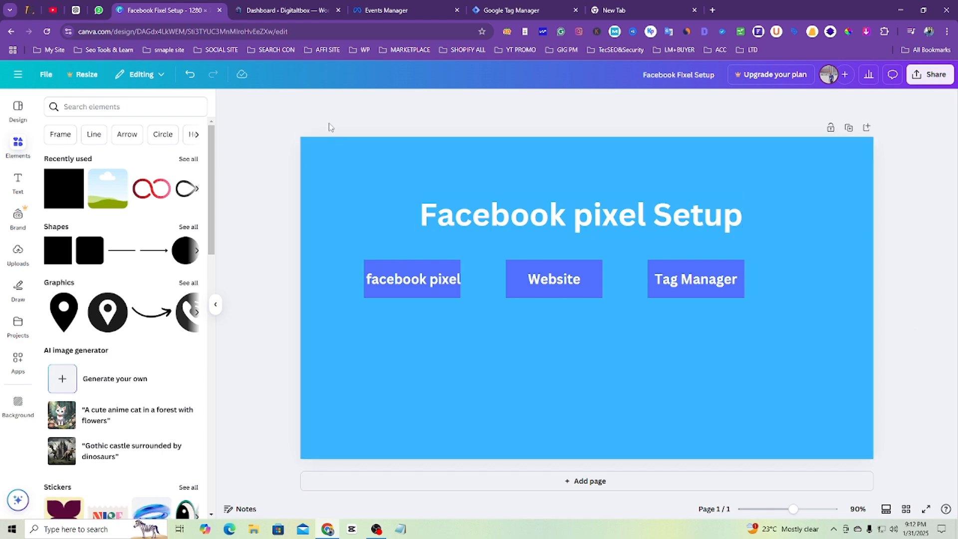
Switch to Meta Ads Manager and open the Events Manager overview from the full list of tools.
left_click(411, 7)
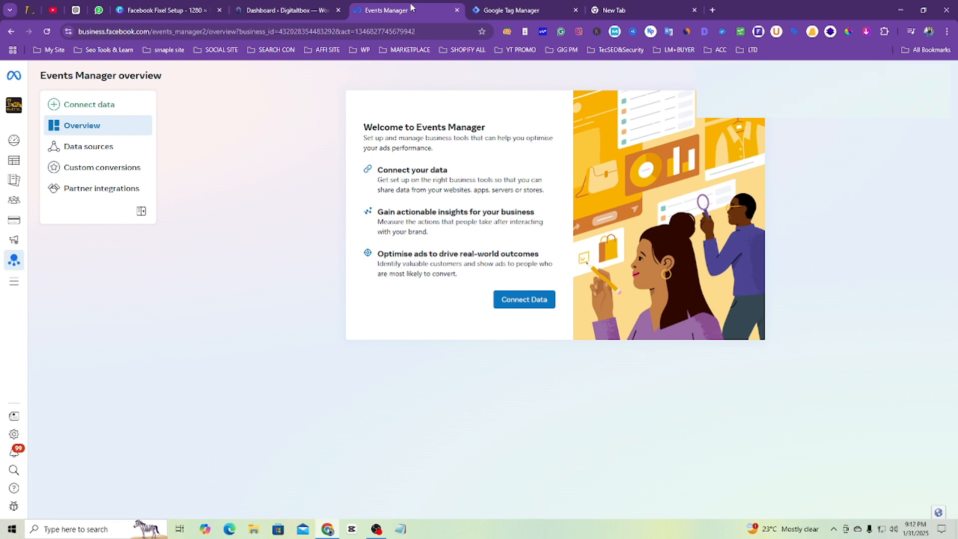
mouse_move(14, 115)
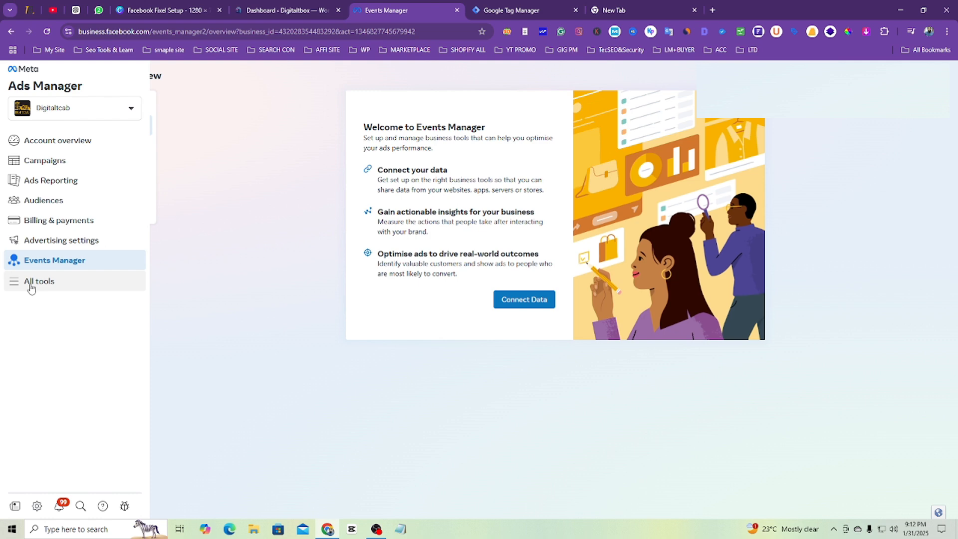
left_click(31, 284)
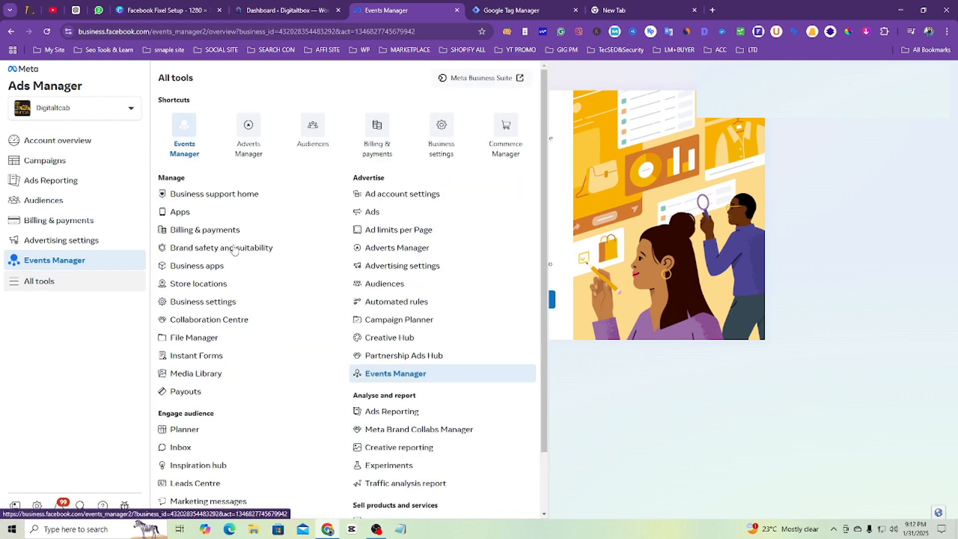
left_click(402, 380)
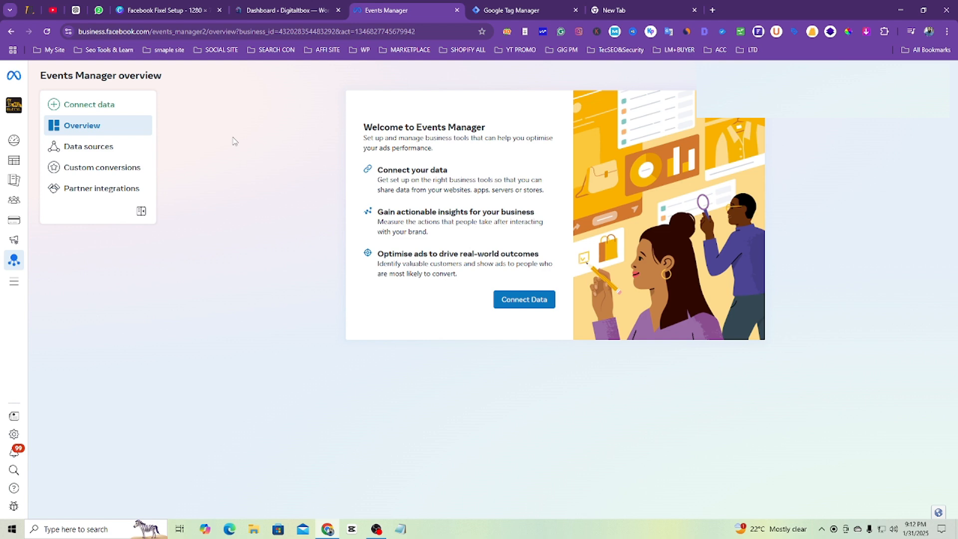
Connect a new Web data source and create its dataset with the name Digitaltbox.
left_click(523, 302)
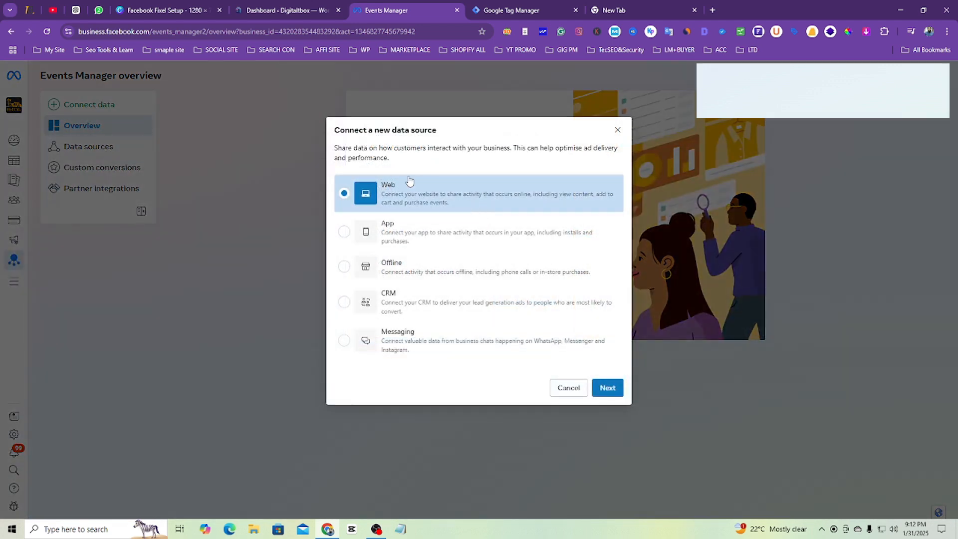
left_click(608, 387)
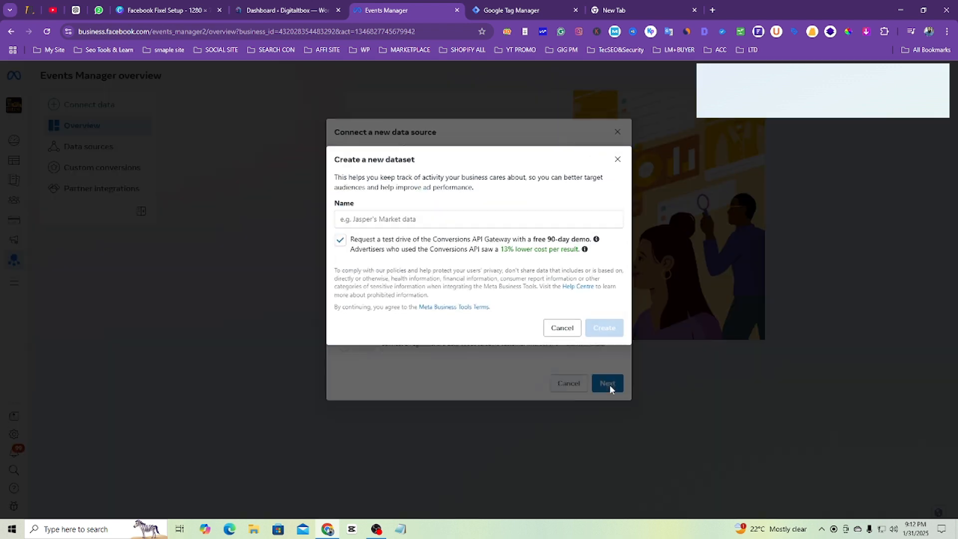
left_click(490, 220)
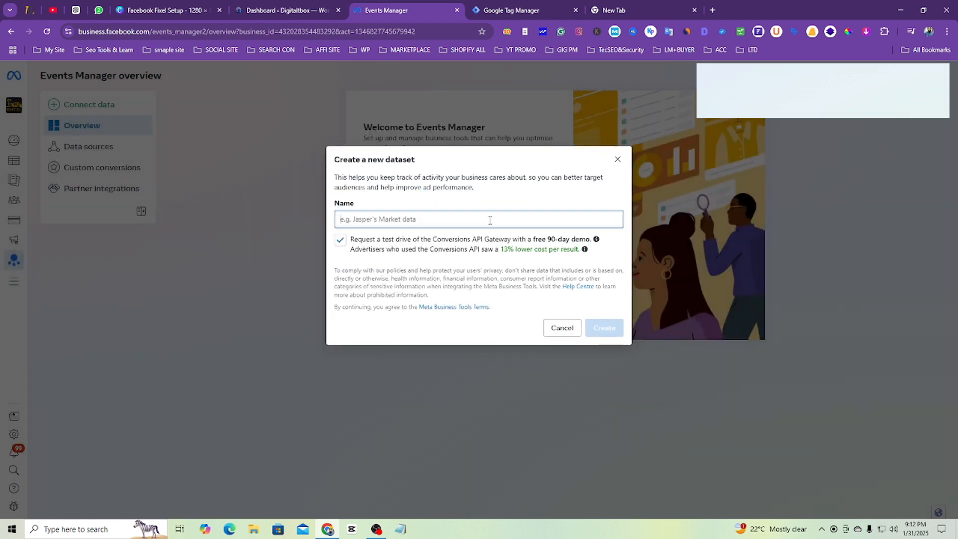
type("Digitaltbox")
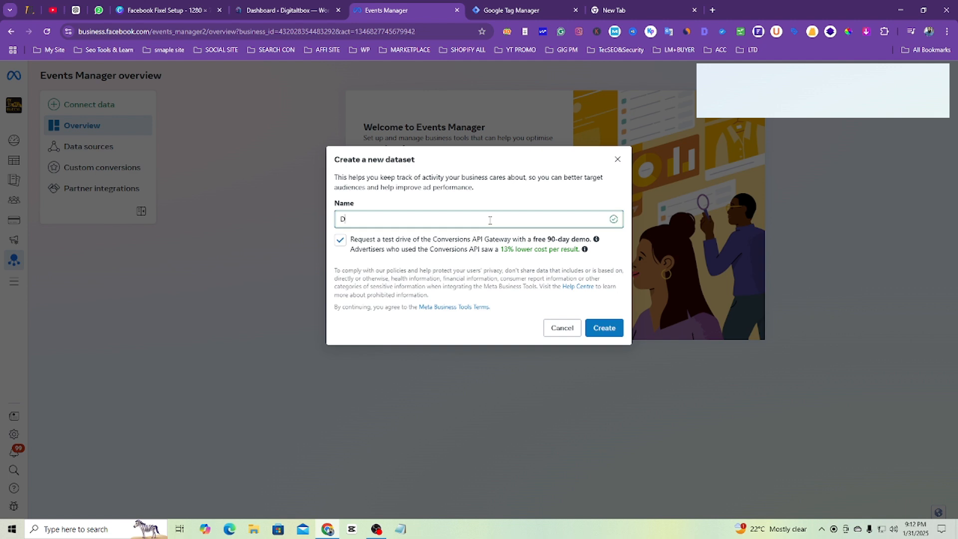
left_click(601, 330)
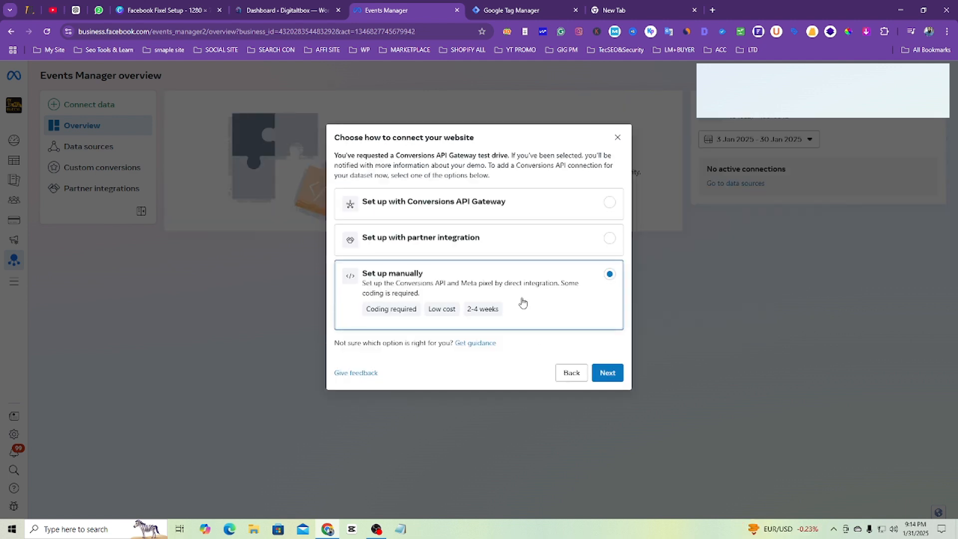
Choose manual setup with the Meta pixel as the website connection method and finish the connection wizard.
left_click(608, 373)
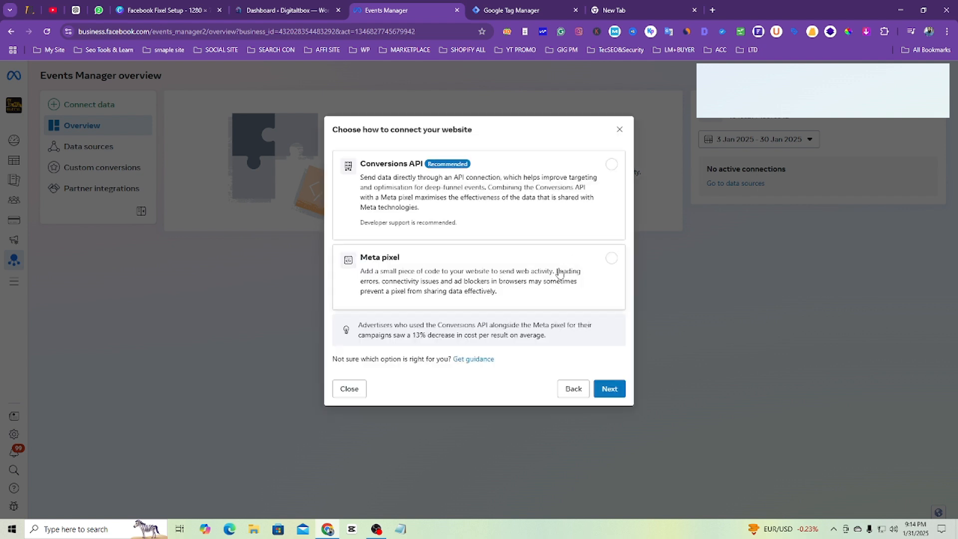
left_click(560, 273)
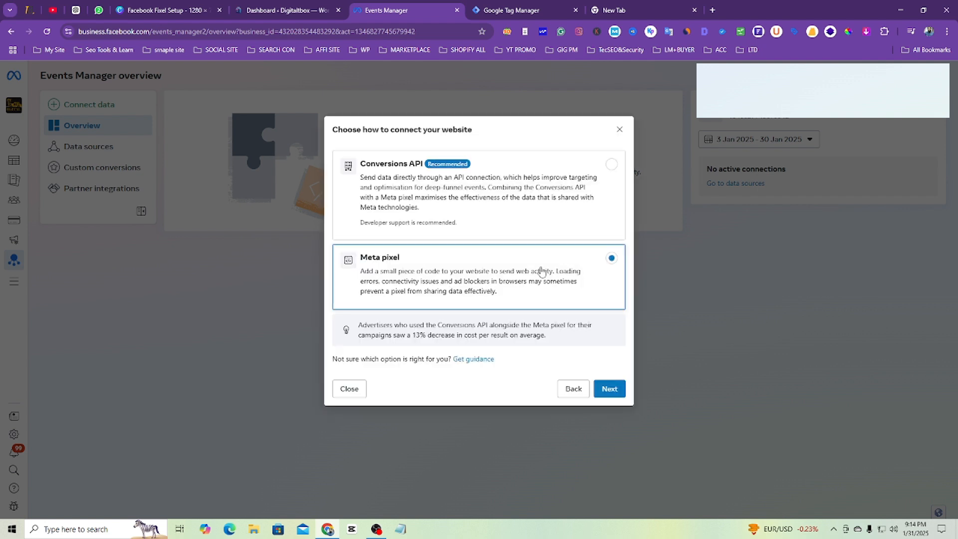
left_click(609, 392)
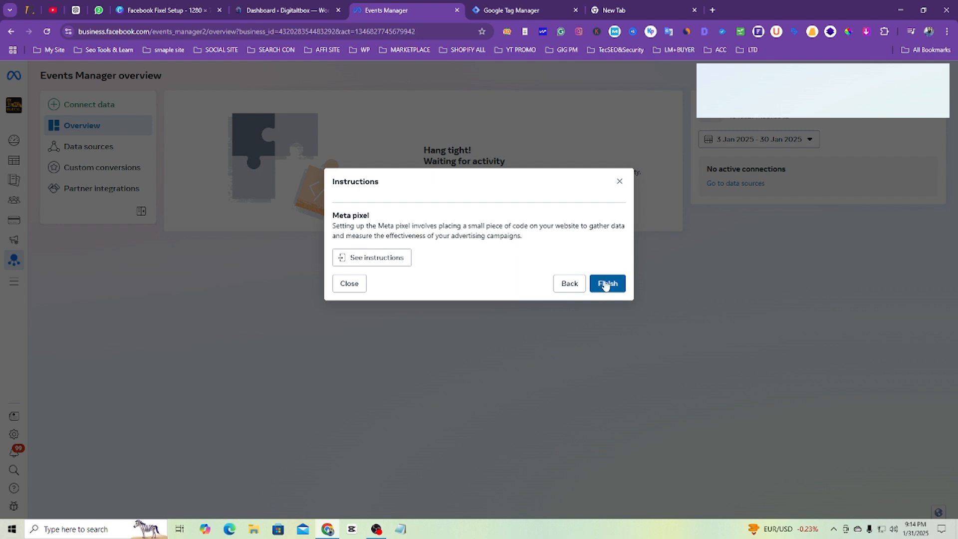
left_click(607, 284)
Open the data sources and review the Digitaltbox dataset's integration choices and its options for creating conversions, ads and audiences.
left_click(95, 152)
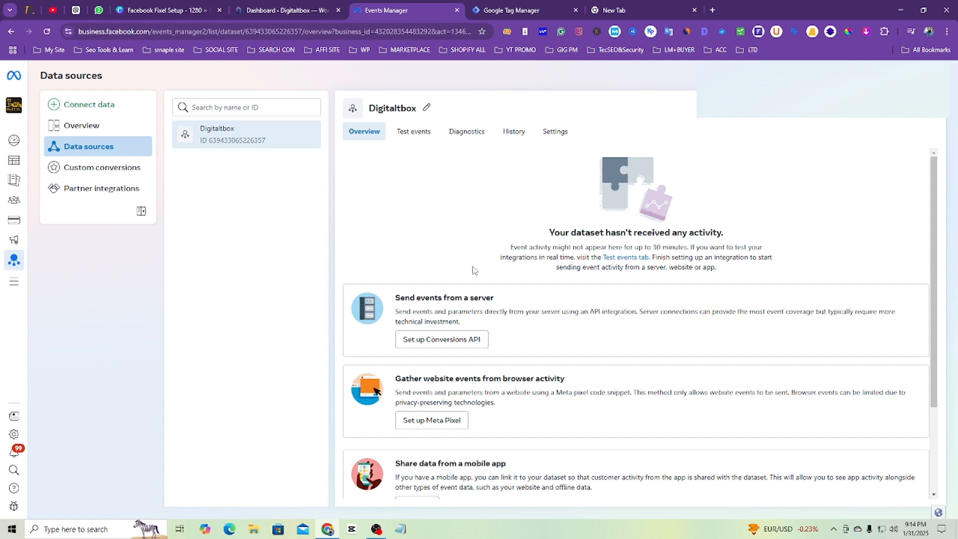
scroll(570, 329, "down", 2)
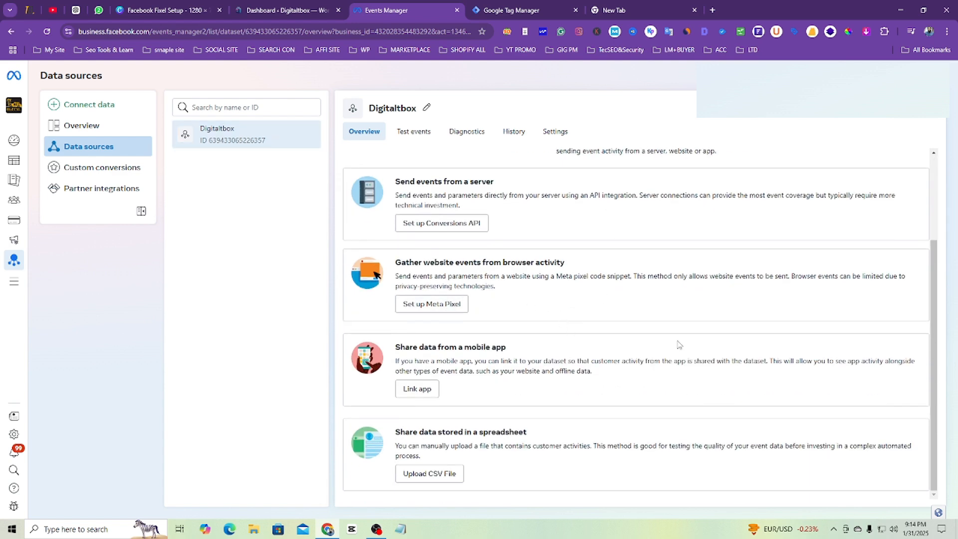
scroll(678, 345, "up", 2)
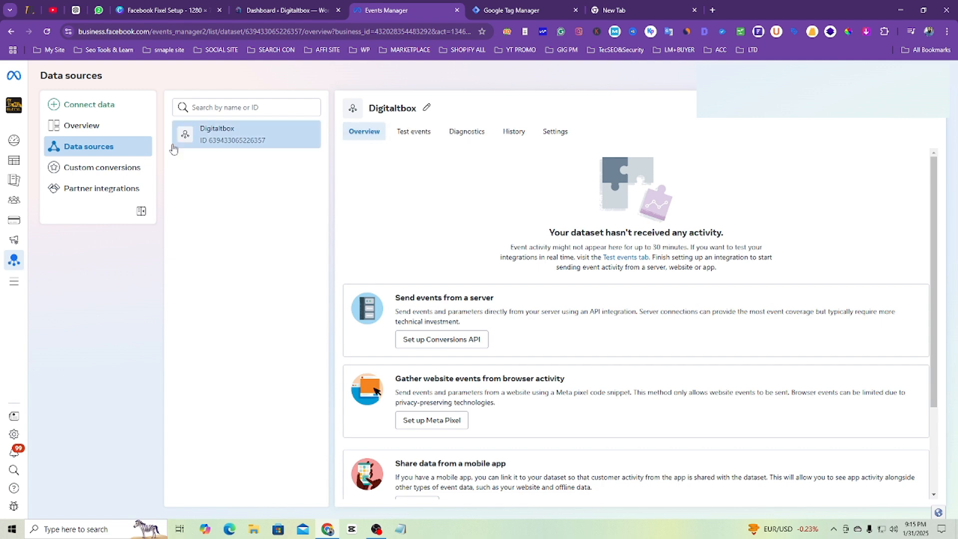
left_click(931, 119)
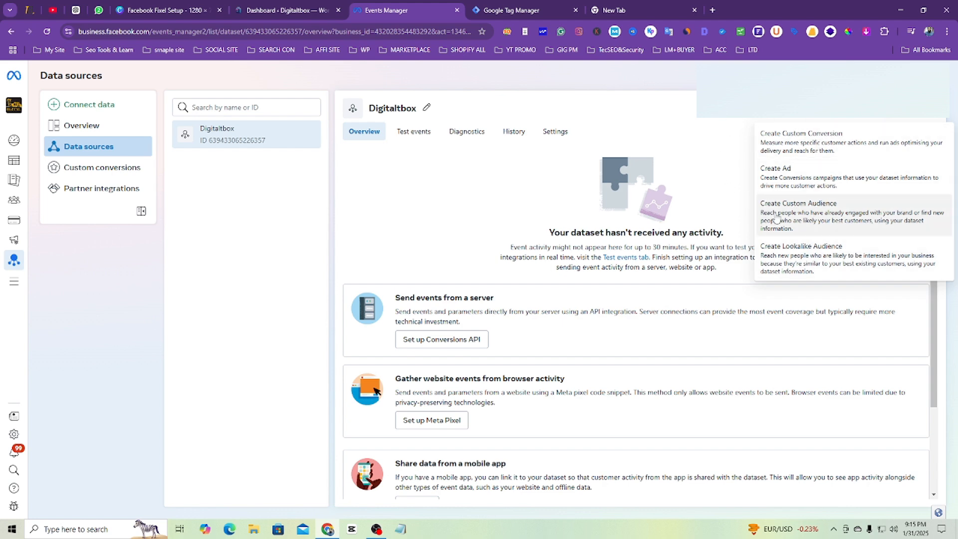
Browse the partner integrations offered for the Meta Pixel setup and close the partner list.
scroll(451, 310, "down", 2)
left_click(452, 311)
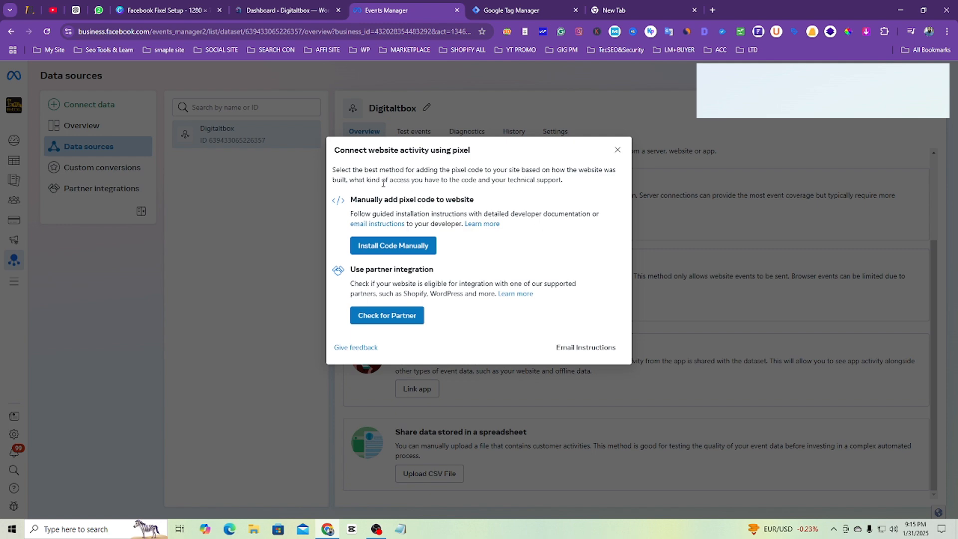
left_click(412, 318)
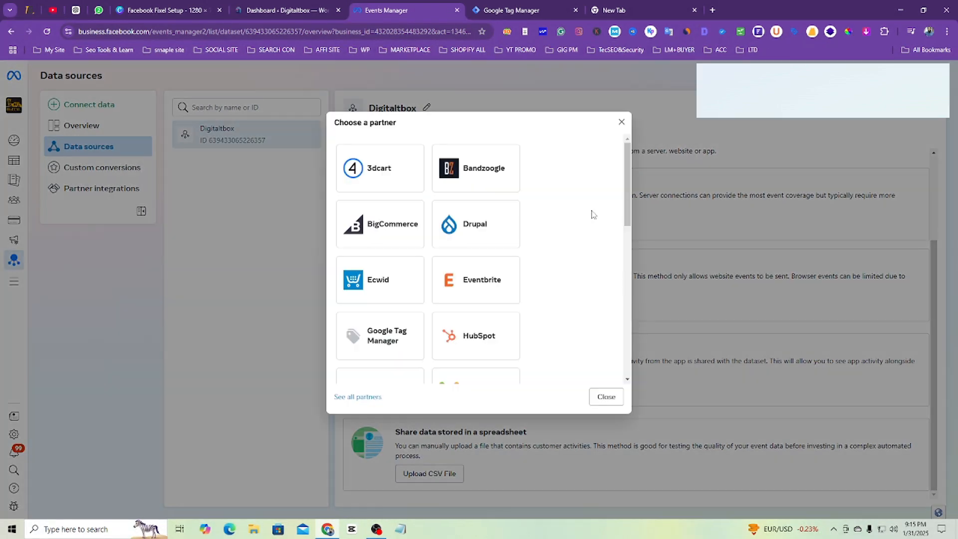
scroll(520, 306, "down", 5)
left_click(621, 122)
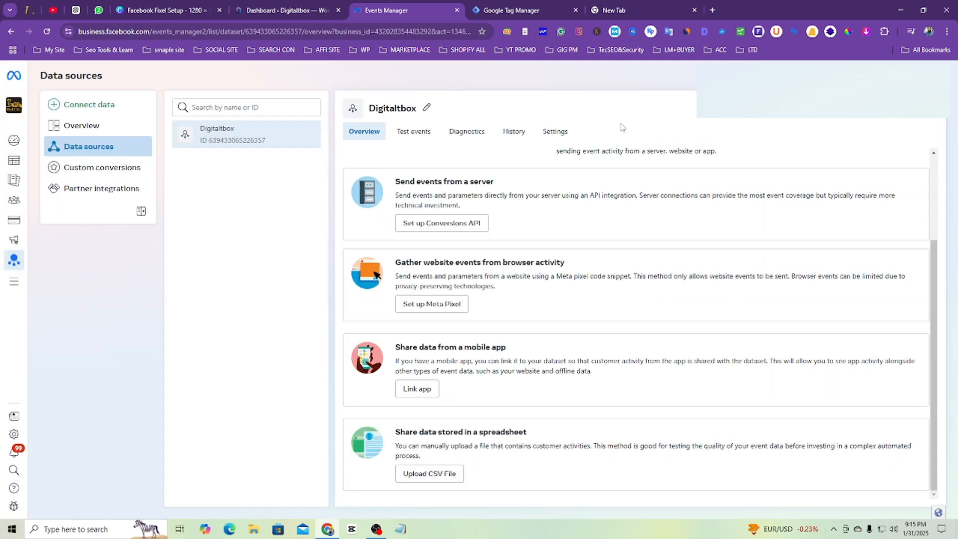
Start the manual Meta Pixel installation for the Digitaltbox dataset and copy the pixel base code.
left_click(447, 305)
left_click(426, 250)
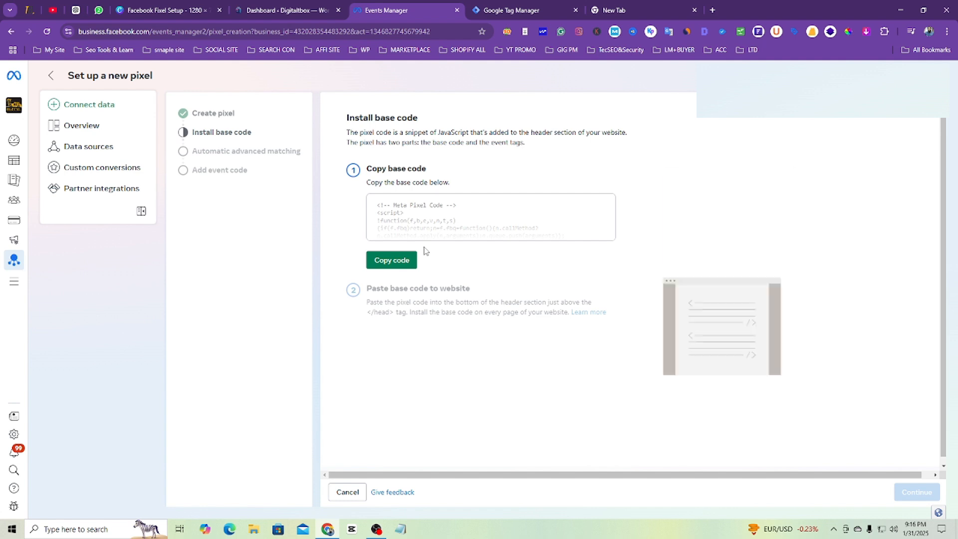
left_click(407, 262)
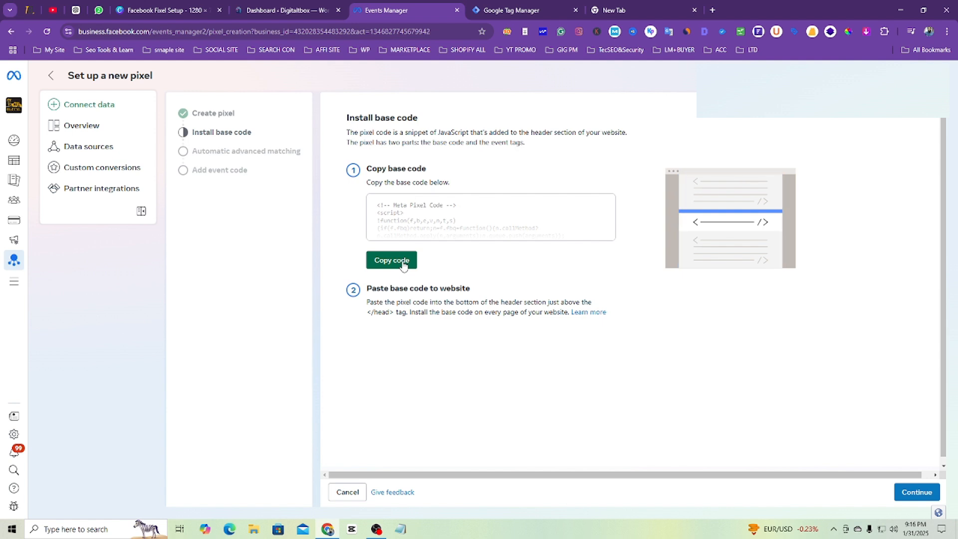
Switch to Google Tag Manager and create the Digitaltbox account with web container "Digitaltbox Fixel Setup", accepting the terms of service and data processing terms.
left_click(551, 4)
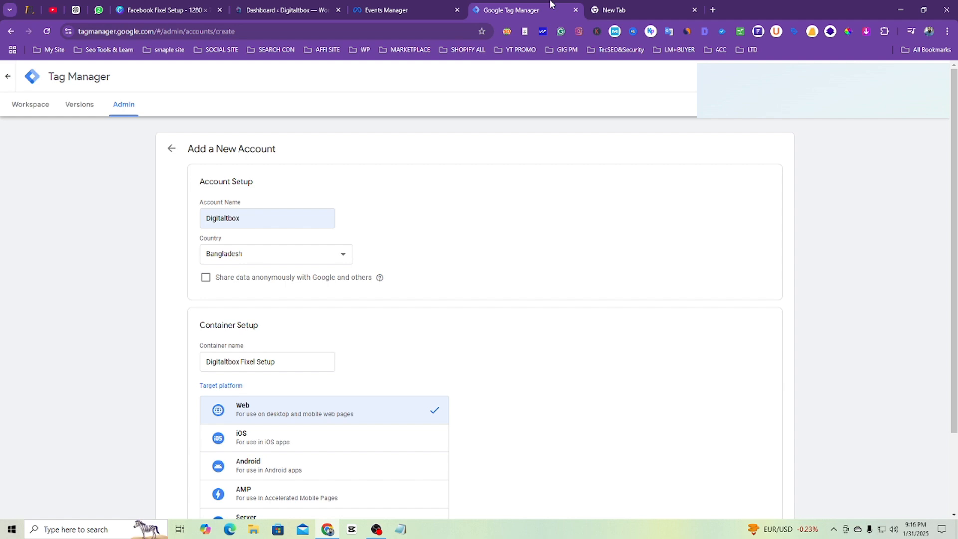
scroll(566, 301, "down", 1)
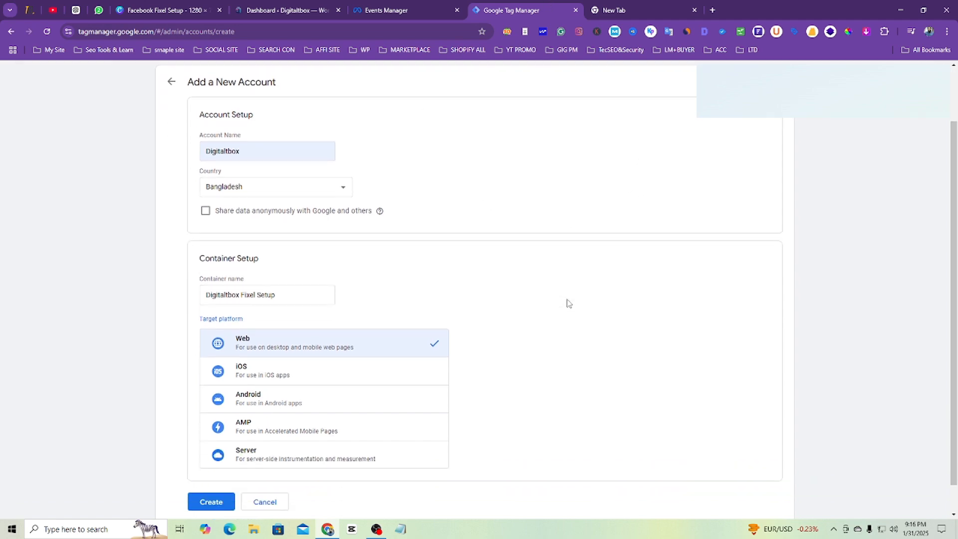
scroll(568, 303, "down", 1)
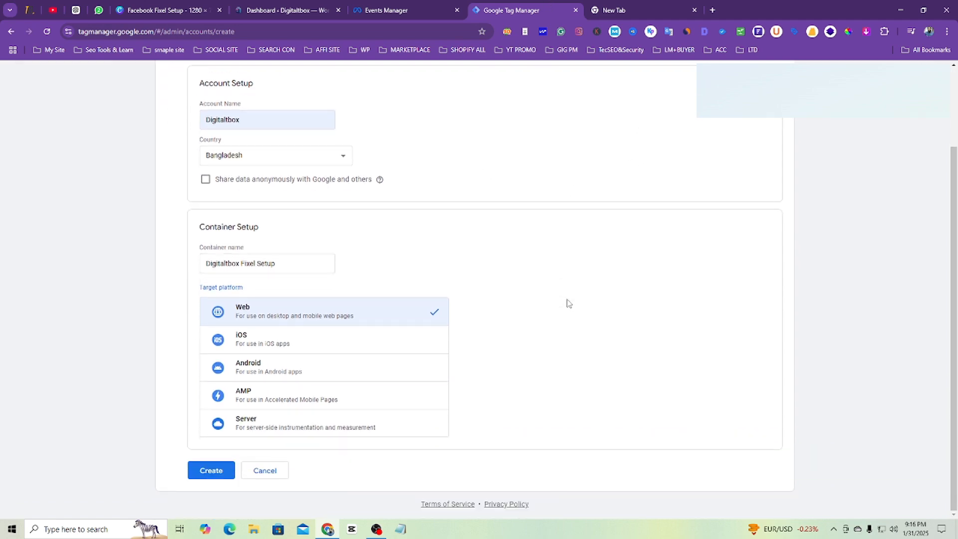
left_click(211, 471)
scroll(280, 499, "down", 3)
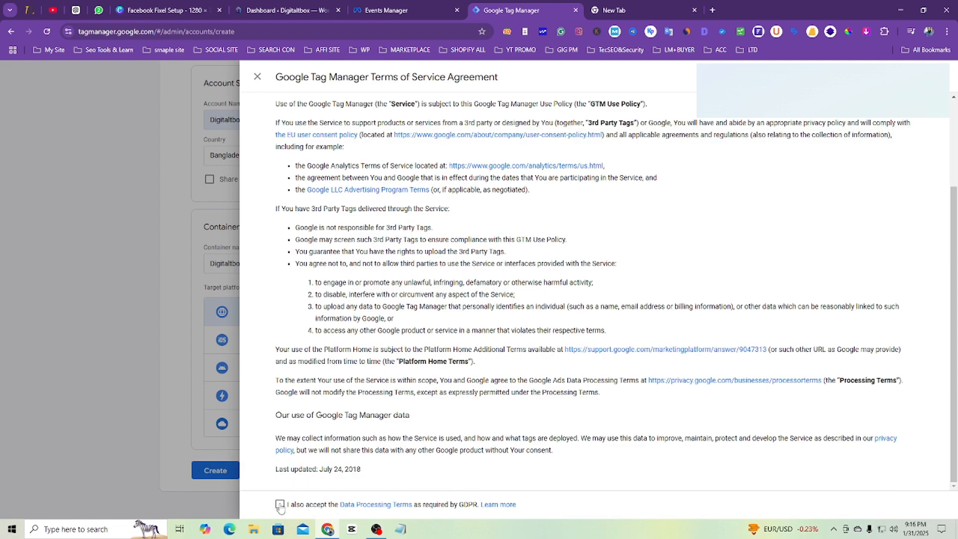
left_click(280, 504)
left_click(928, 77)
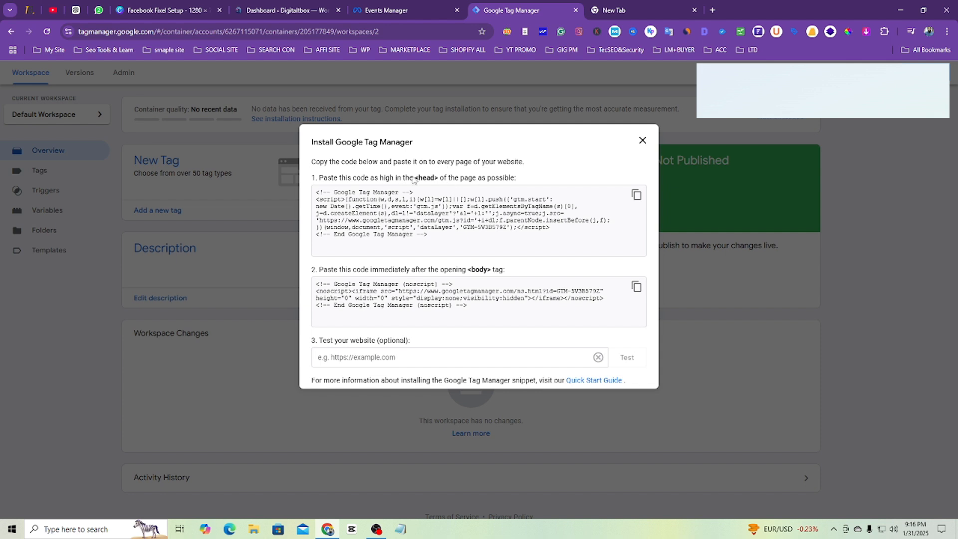
Copy the Google Tag Manager snippet meant for the page head and switch to the WordPress dashboard.
left_click_drag(416, 181, 441, 187)
left_click(636, 195)
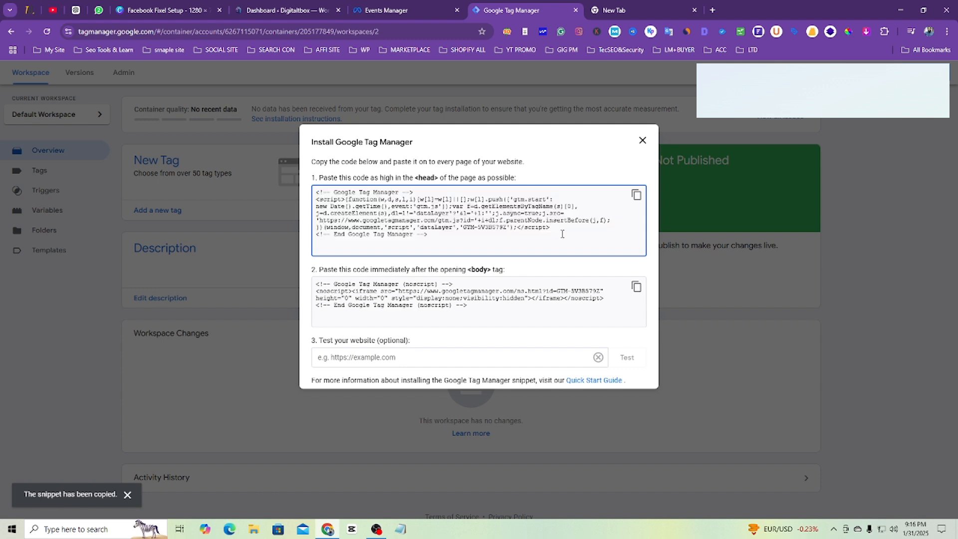
left_click(314, 7)
mouse_move(43, 353)
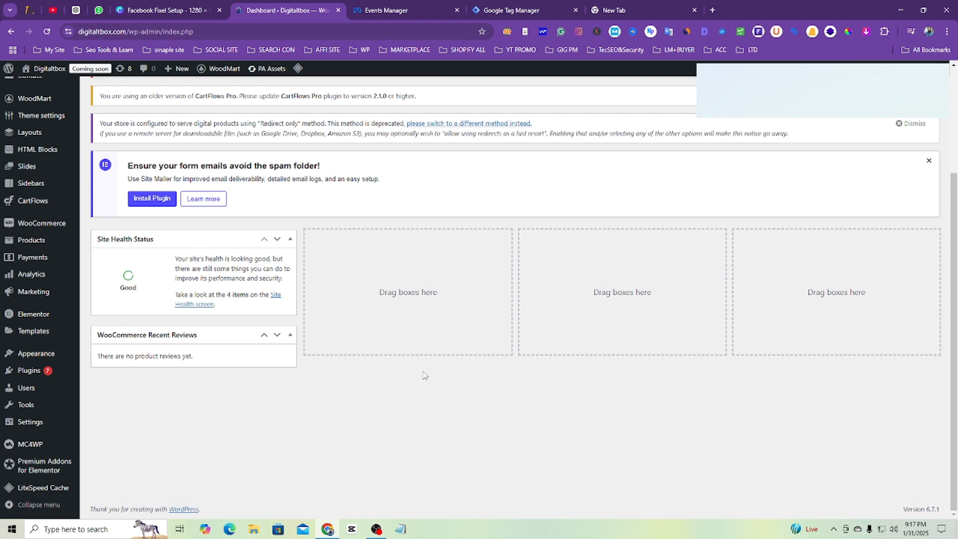
Review the body snippet in the Google Tag Manager install instructions and return to the WordPress dashboard.
left_click(511, 9)
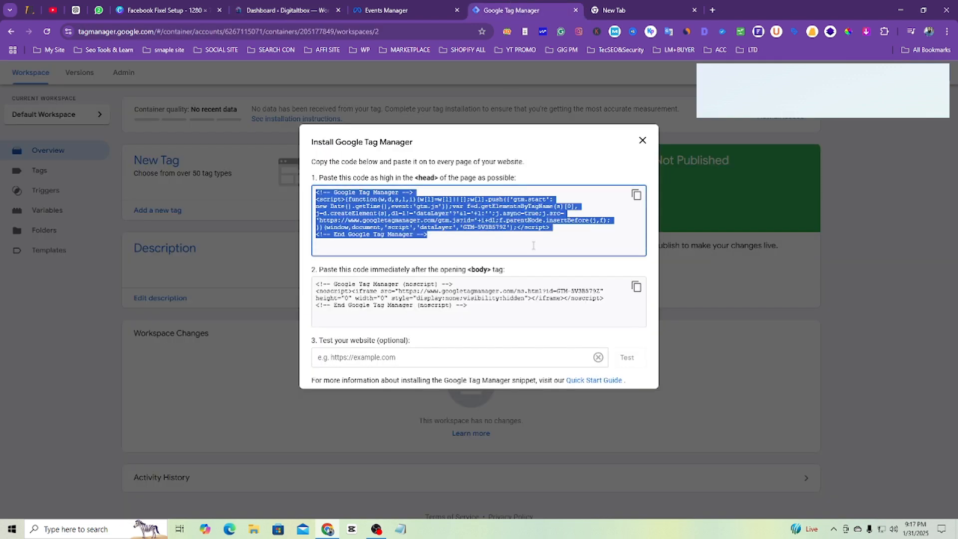
left_click(504, 296)
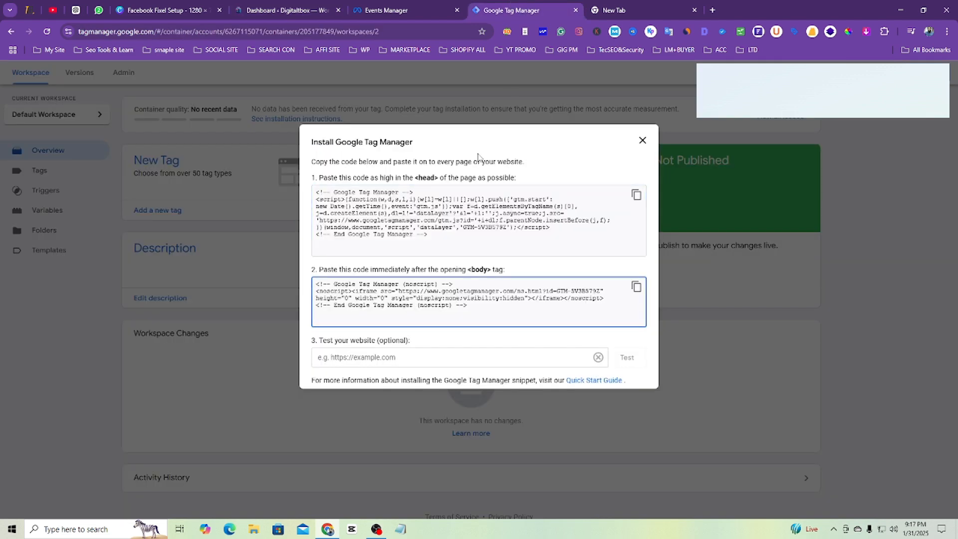
left_click(285, 10)
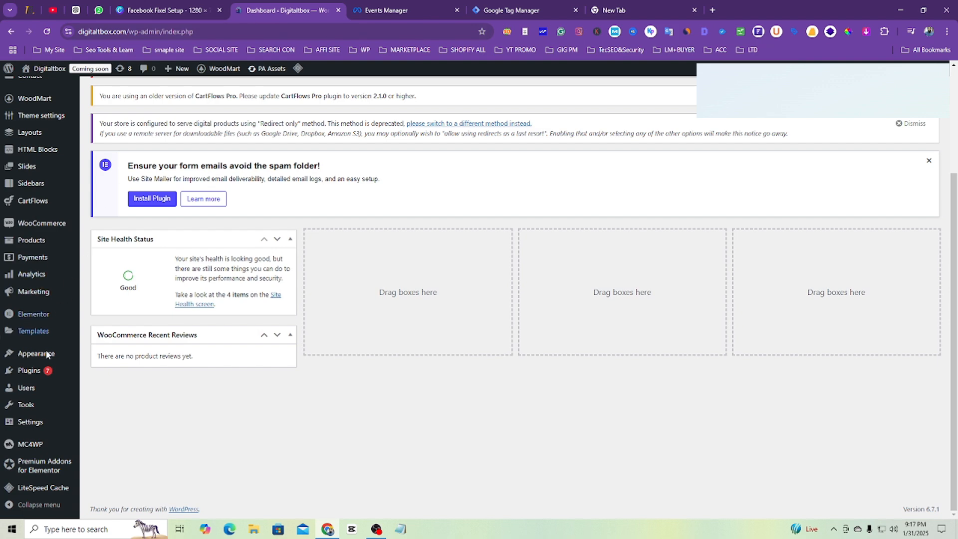
Open the page for adding new WordPress plugins and search the plugin directory for "gtm".
mouse_move(43, 371)
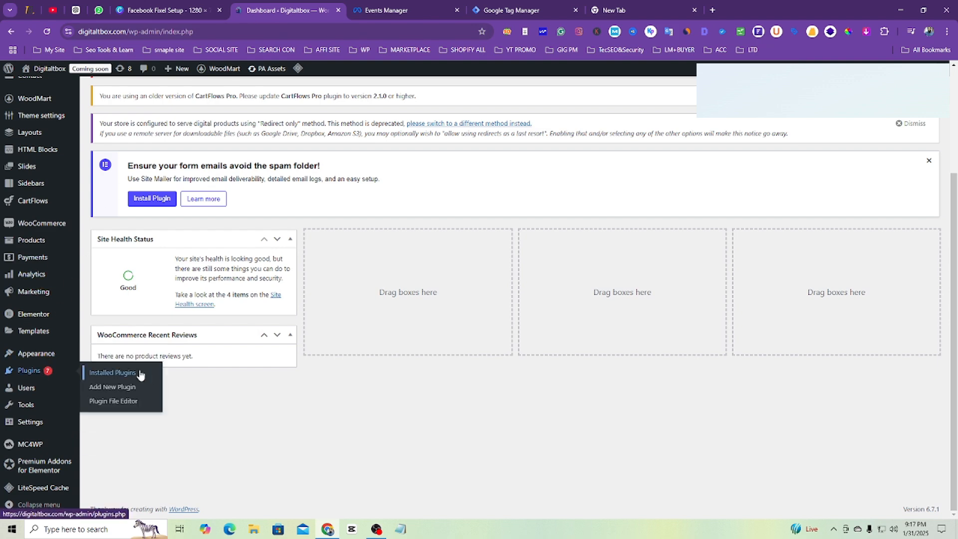
left_click(112, 373)
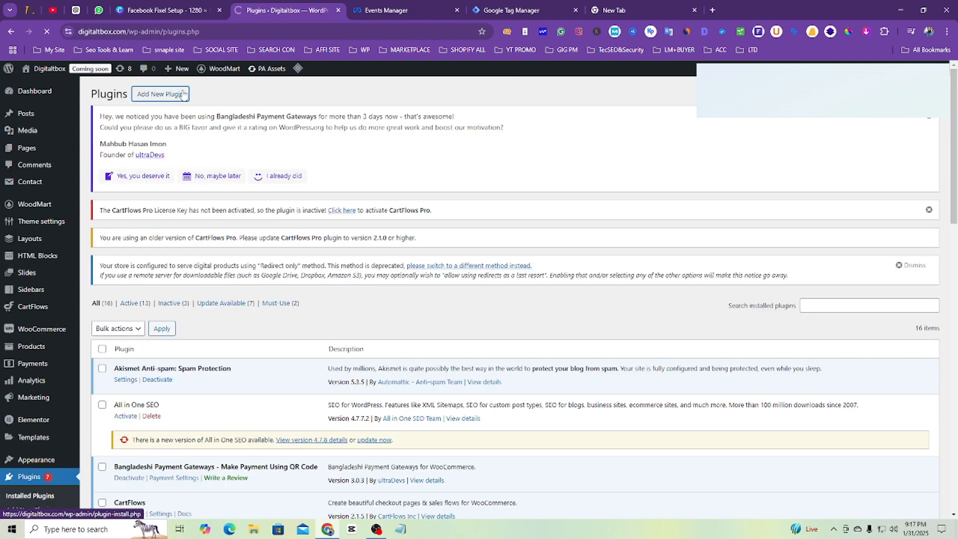
left_click(181, 95)
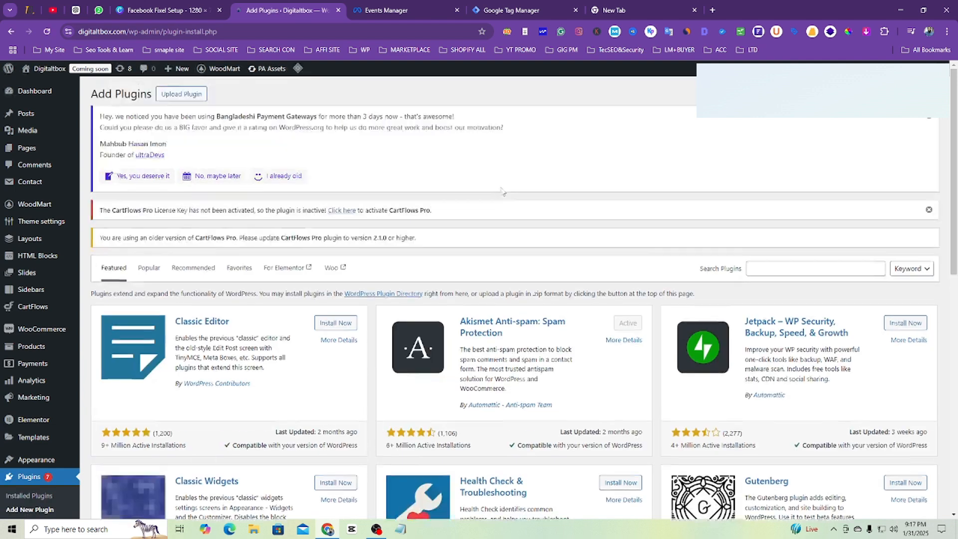
left_click(774, 268)
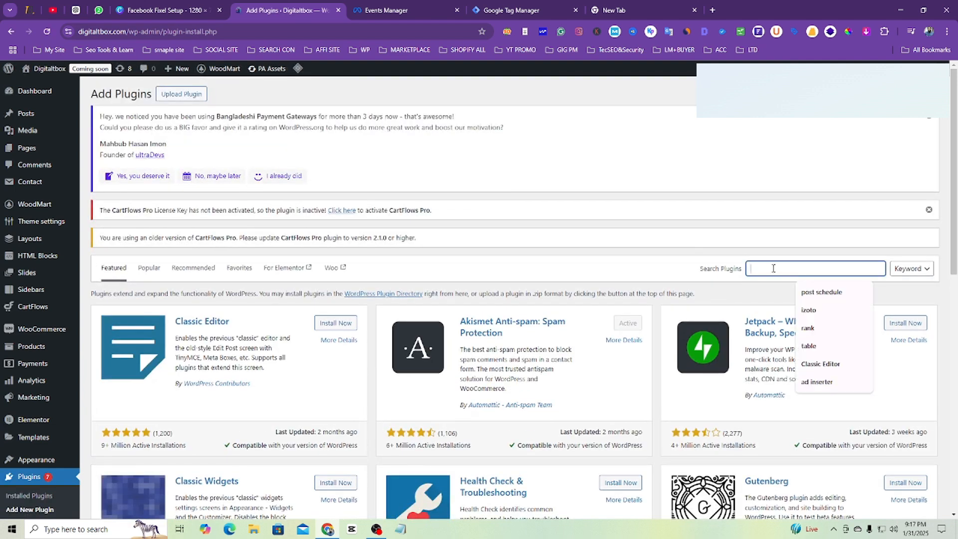
type("gtm")
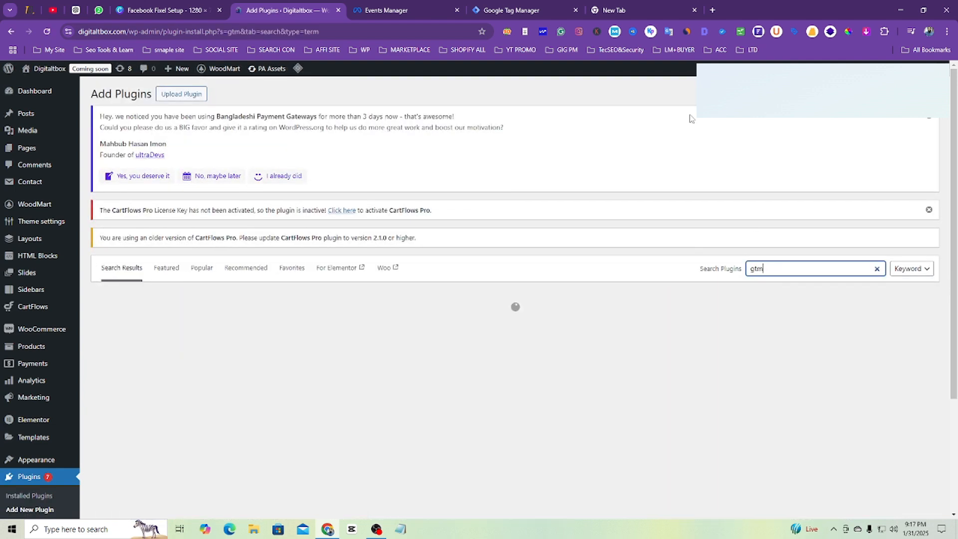
Check the Google Tag Manager container ID and install snippets plus the Meta Pixel base code page, and return to the WordPress plugin search.
left_click(519, 10)
left_click(645, 144)
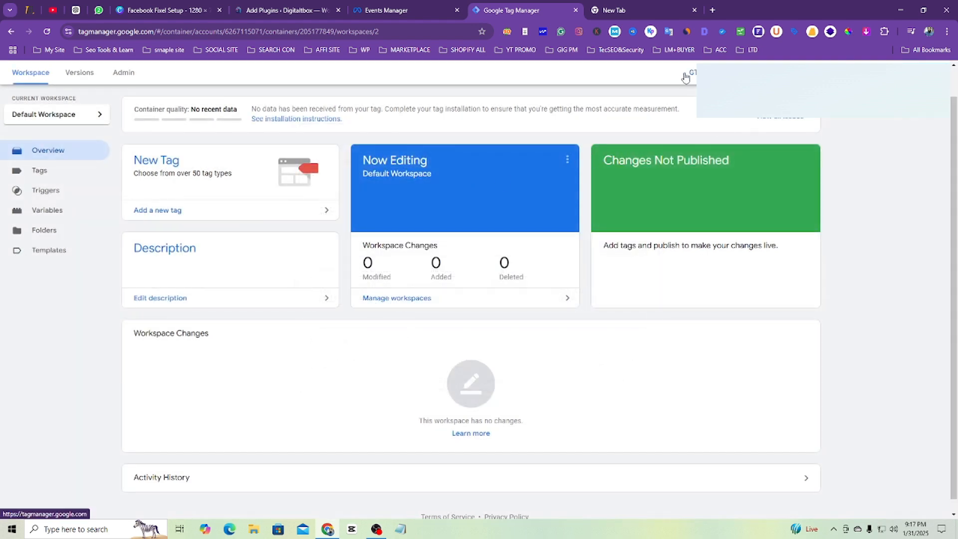
left_click_drag(689, 75, 732, 74)
right_click(721, 118)
left_click(764, 188)
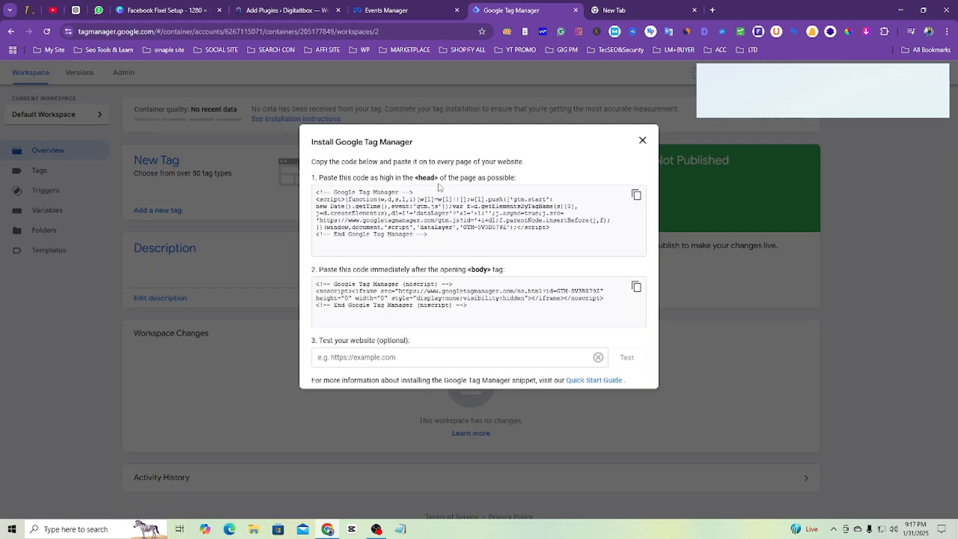
left_click(389, 10)
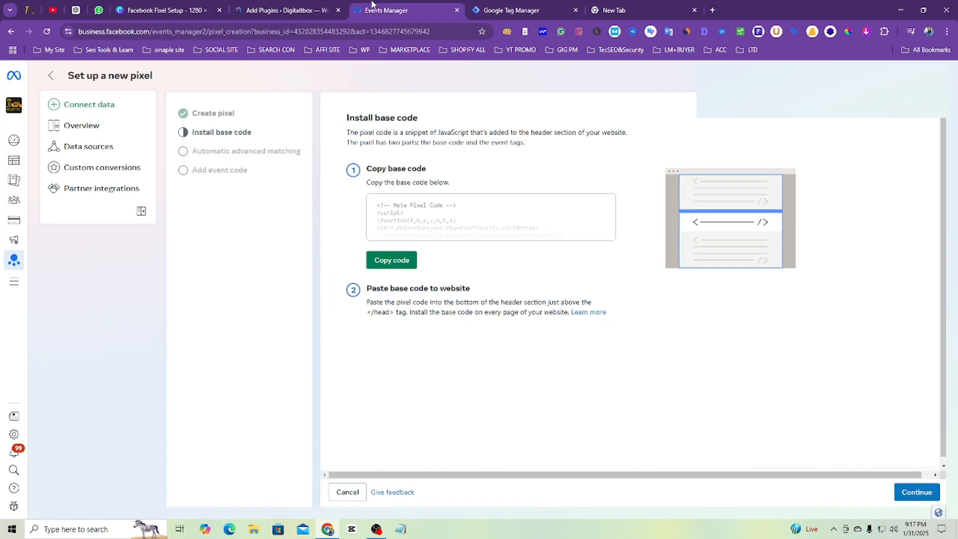
left_click(284, 5)
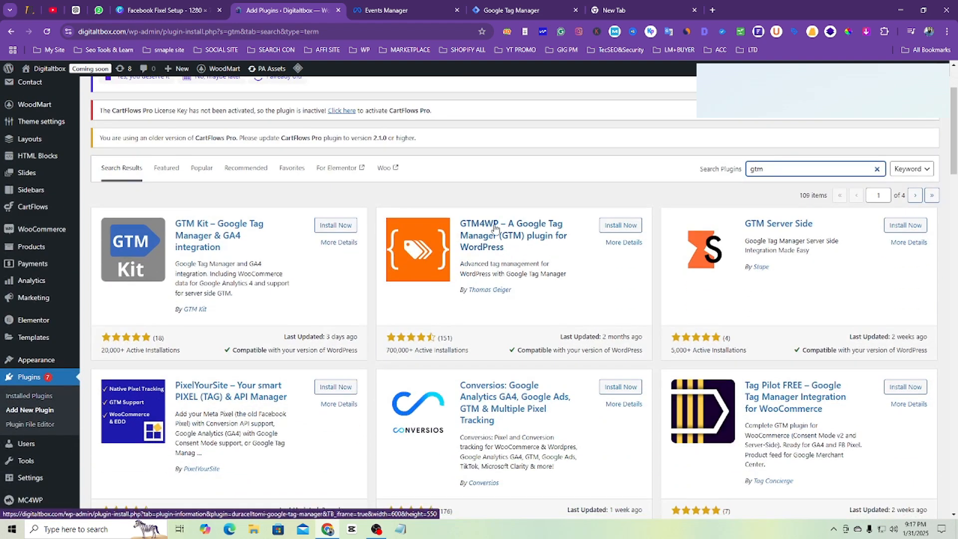
Look over the "gtm" plugin results and search the plugin directory for "header footer" instead.
scroll(532, 259, "up", 1)
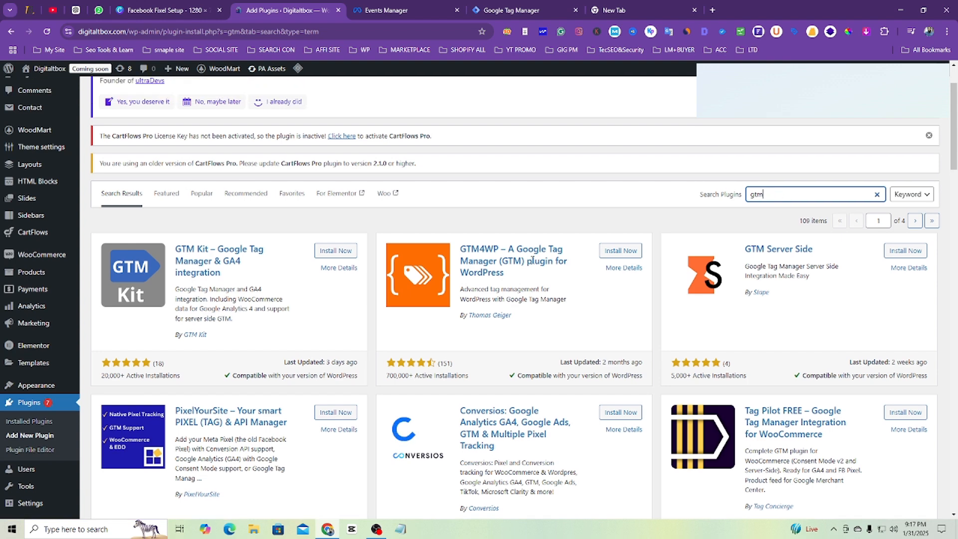
double_click(825, 220)
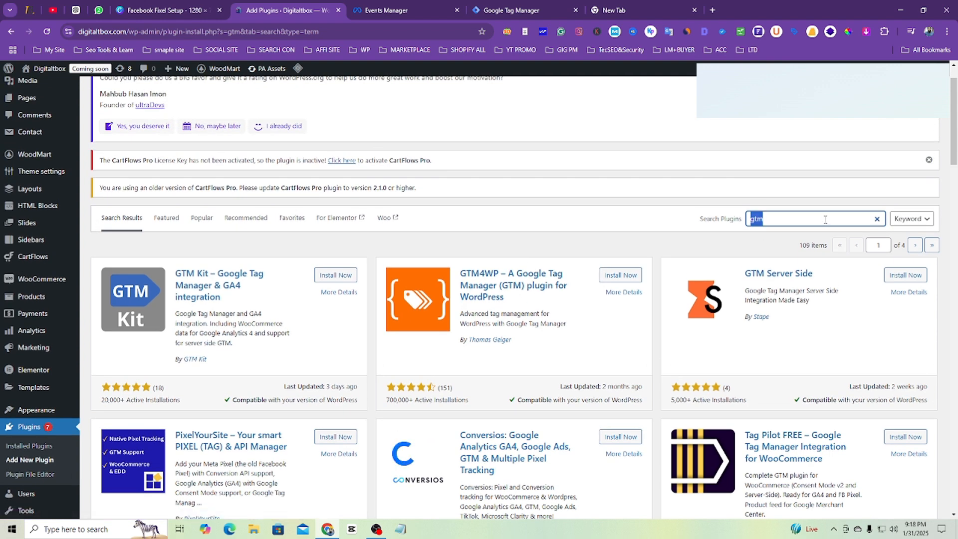
type("header footer")
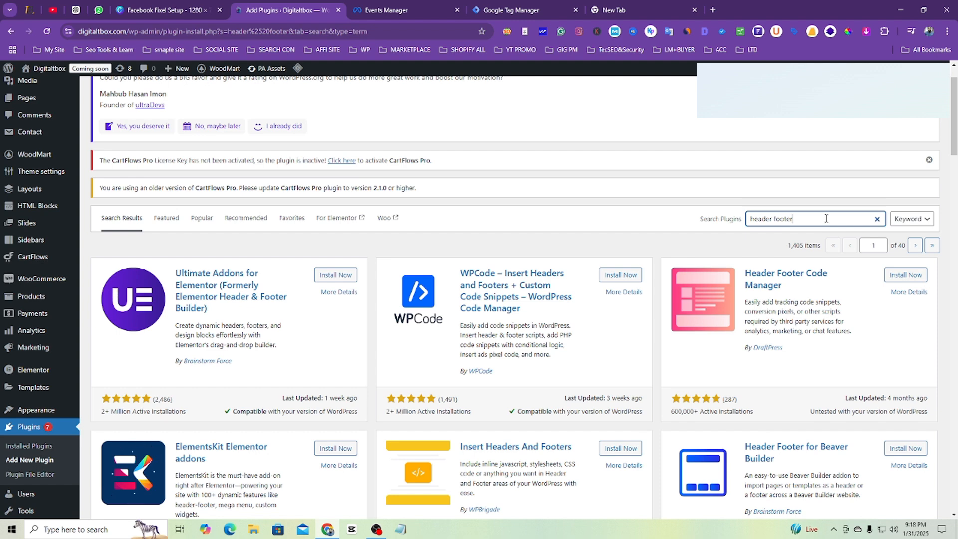
Search the plugin directory for "Code Snippets" and install and activate the WPCode – Insert Headers and Footers plugin.
key("ctrl+a")
key("ctrl+v")
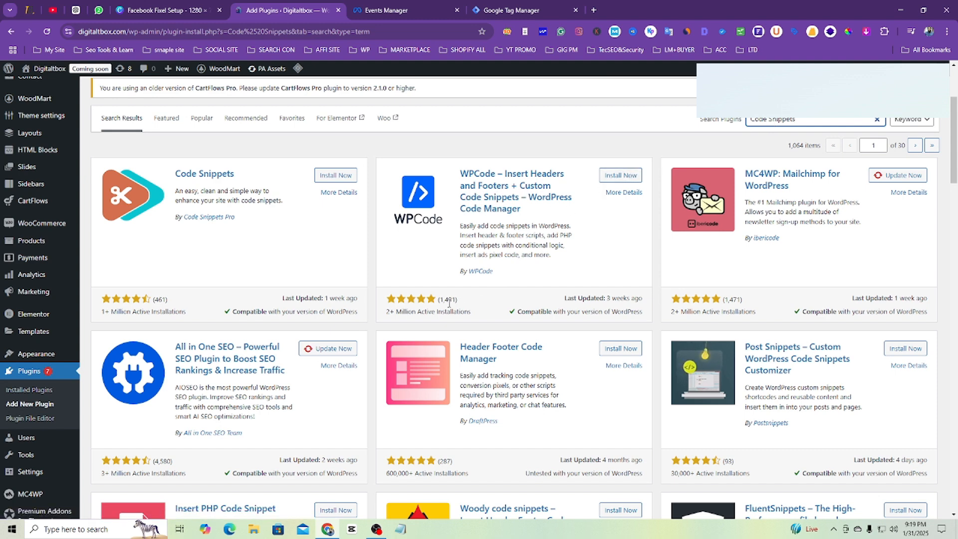
left_click(613, 178)
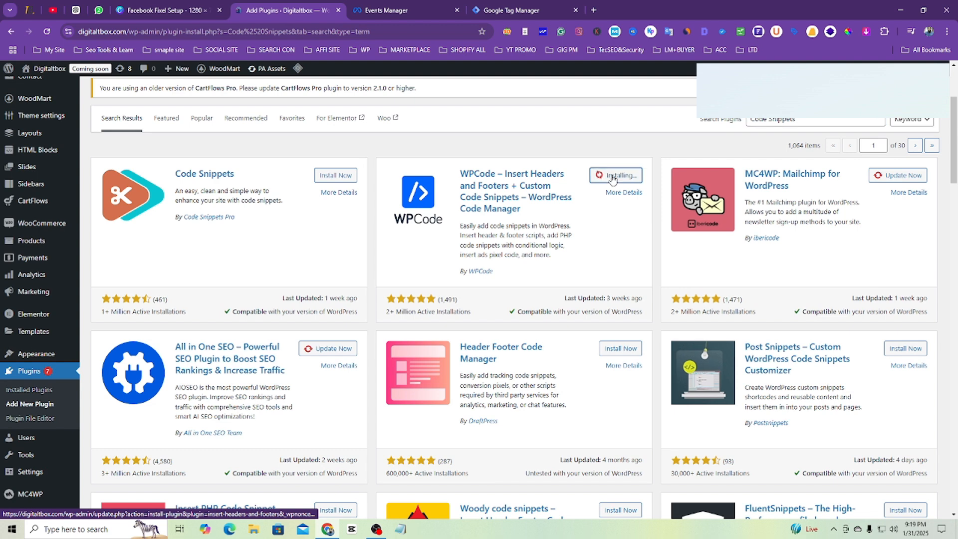
left_click(636, 178)
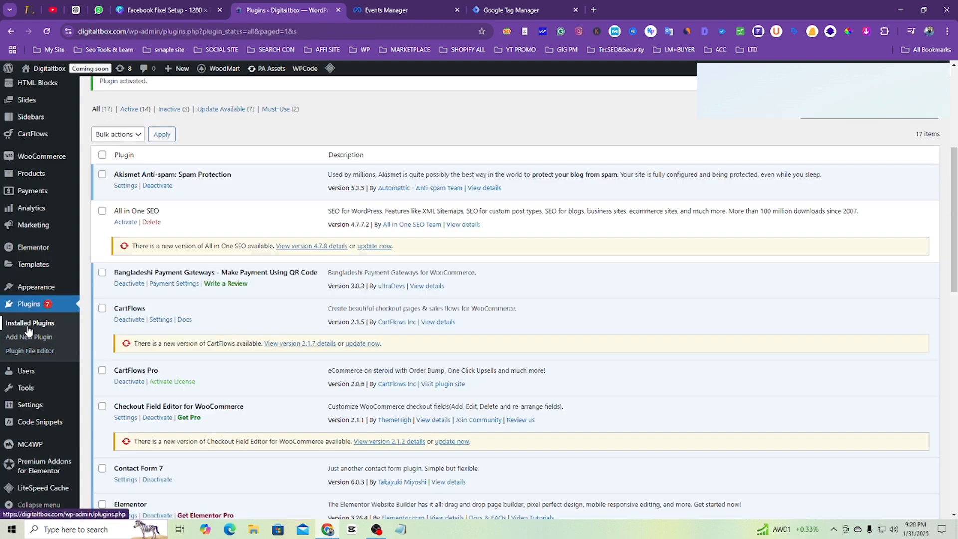
Copy the Google Tag Manager head snippet into the Header code of WPCode's global Header & Footer settings.
mouse_move(53, 436)
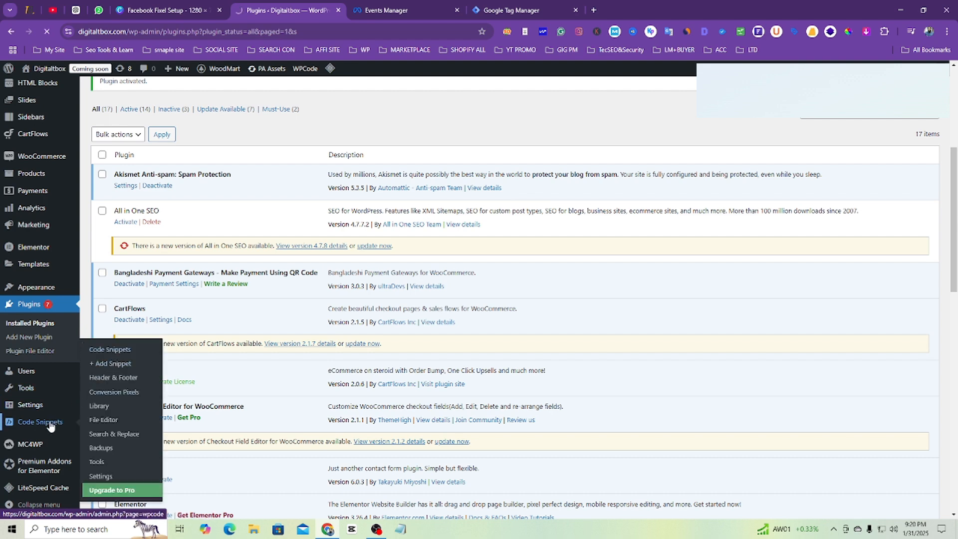
left_click(114, 378)
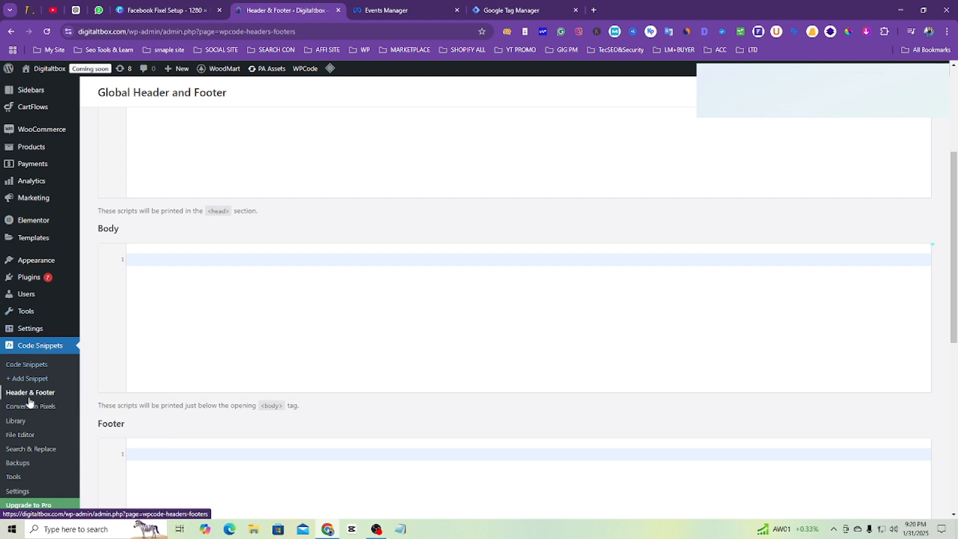
scroll(277, 330, "up", 1)
scroll(287, 229, "up", 1)
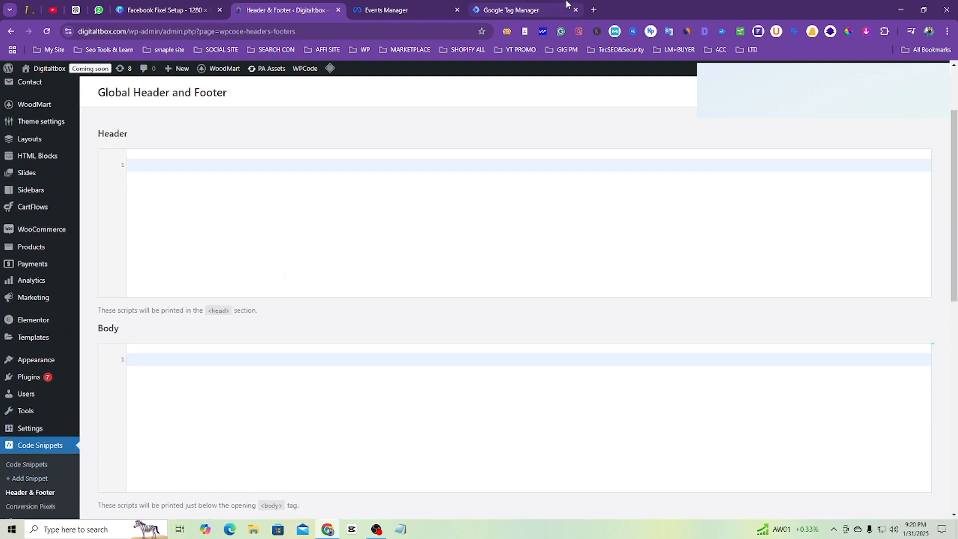
left_click(542, 6)
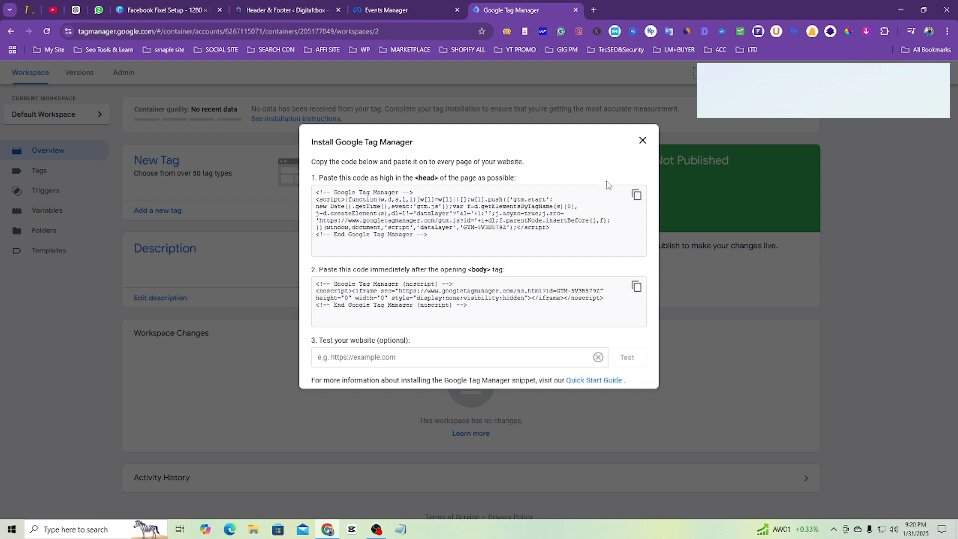
left_click(636, 196)
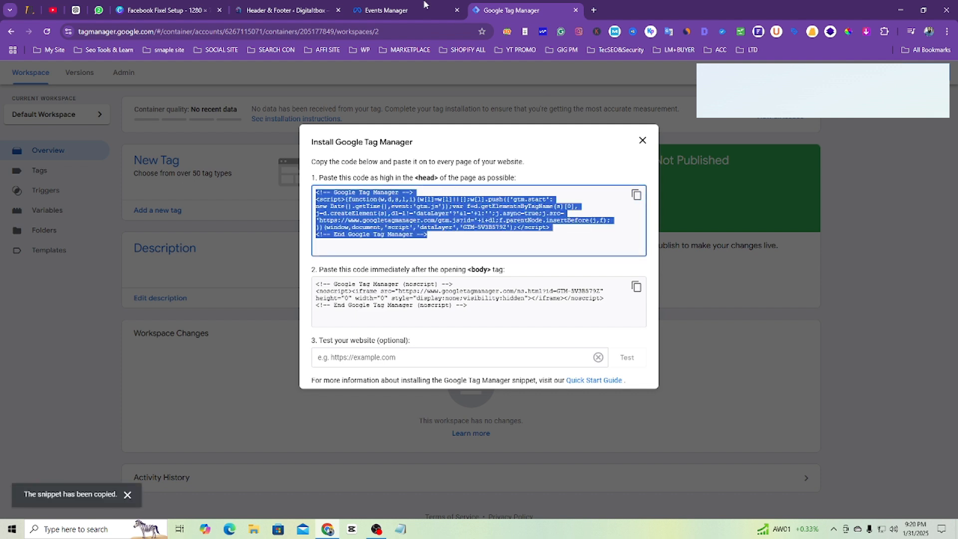
left_click(286, 9)
left_click(203, 209)
key("ctrl+v")
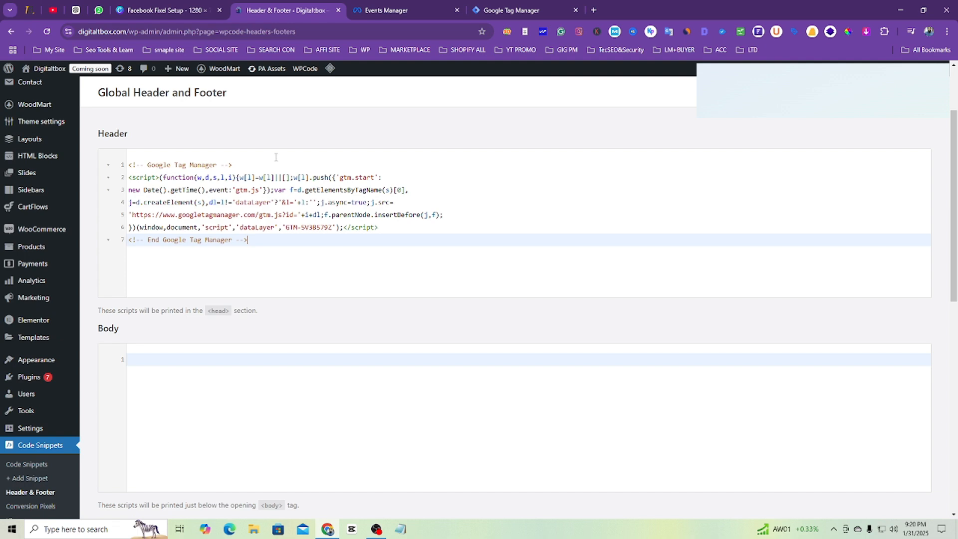
Copy the Google Tag Manager noscript snippet into WPCode's Body code and save the header and footer changes.
left_click(519, 10)
left_click(635, 288)
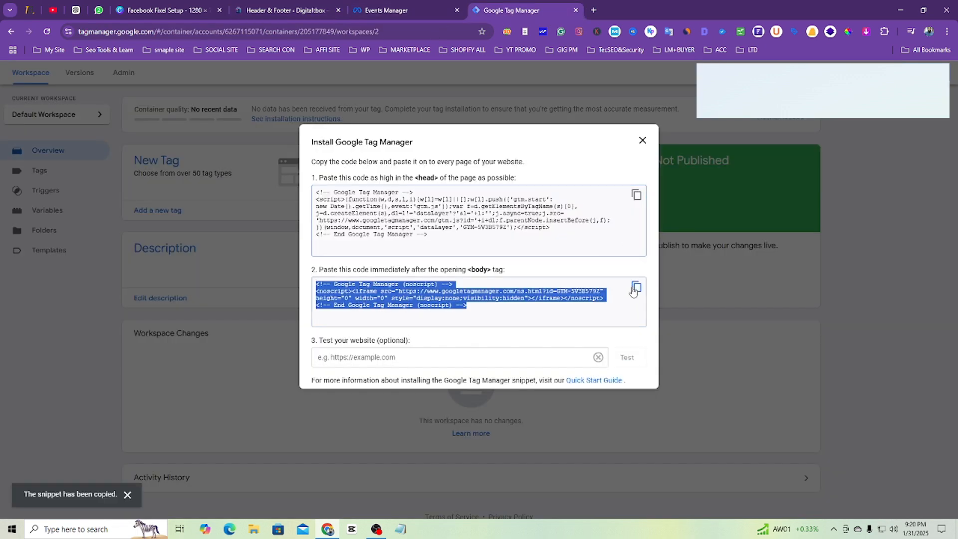
left_click(285, 10)
key("ctrl+v")
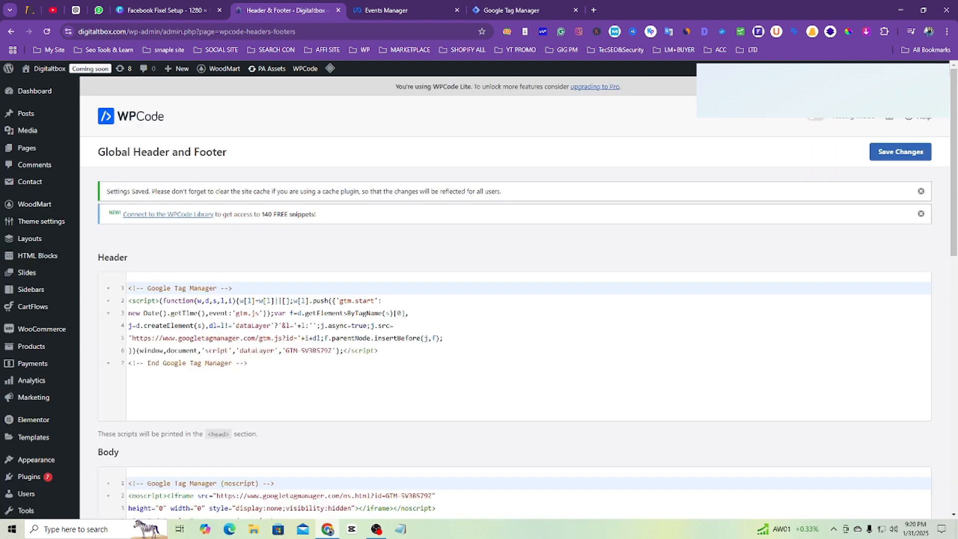
Switch to Google Tag Manager, close the install instructions and look over the workspace's Tags, Triggers and Variables.
left_click(509, 10)
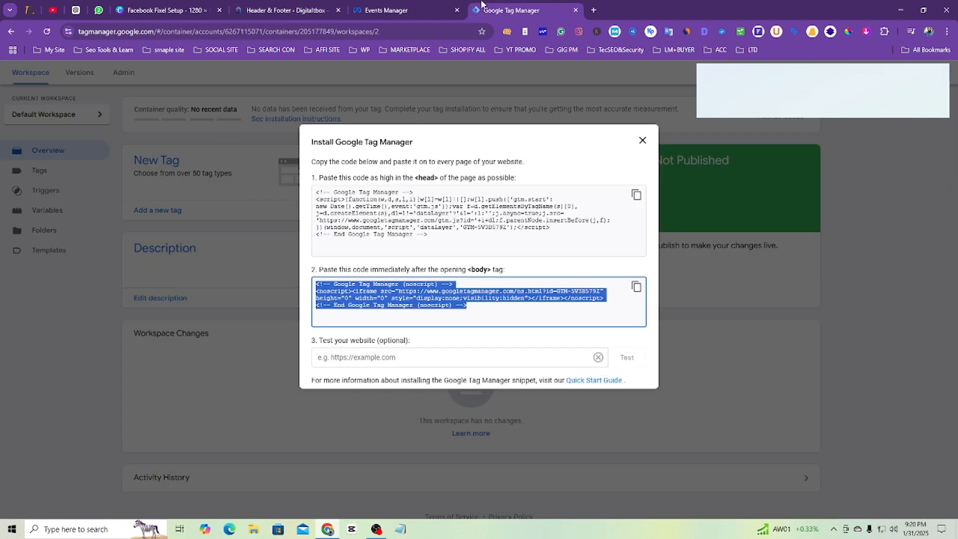
left_click(643, 140)
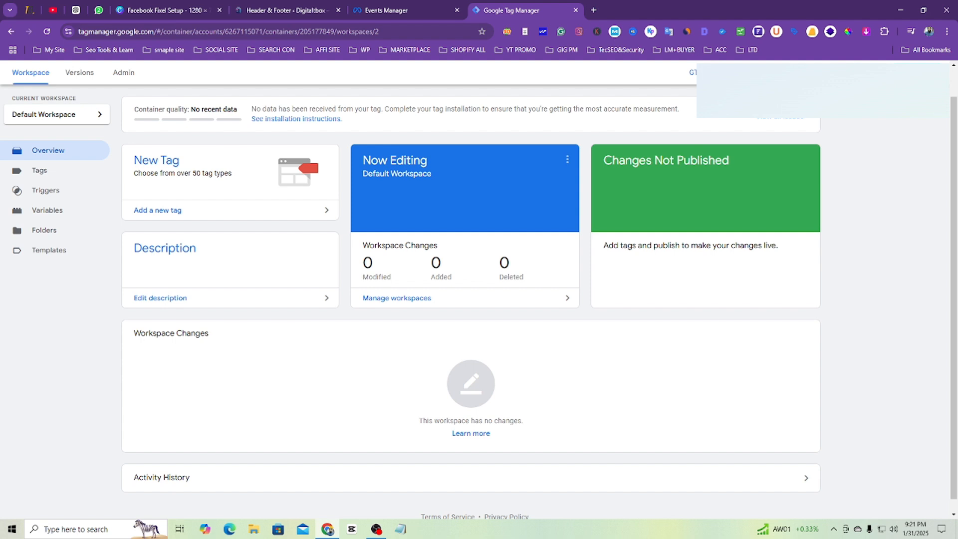
left_click(63, 177)
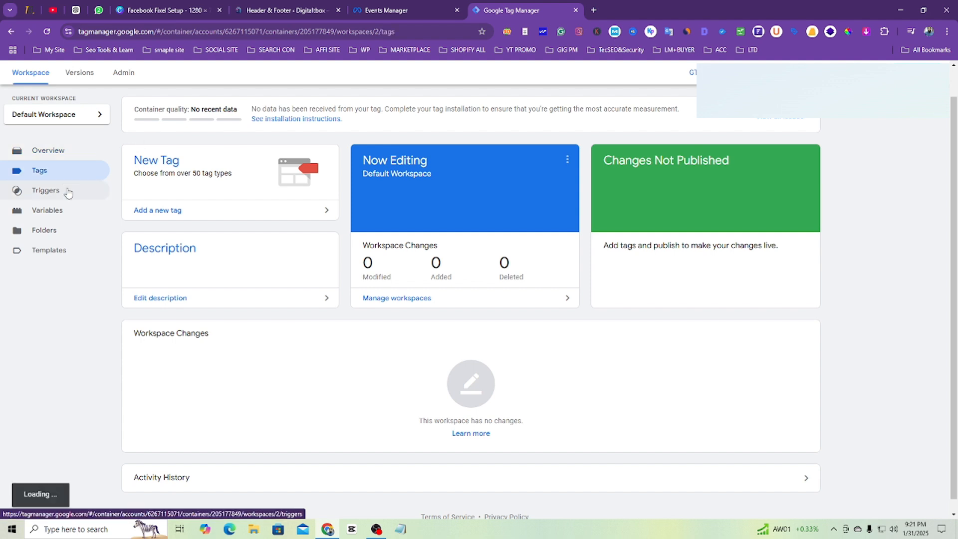
left_click(63, 193)
left_click(66, 212)
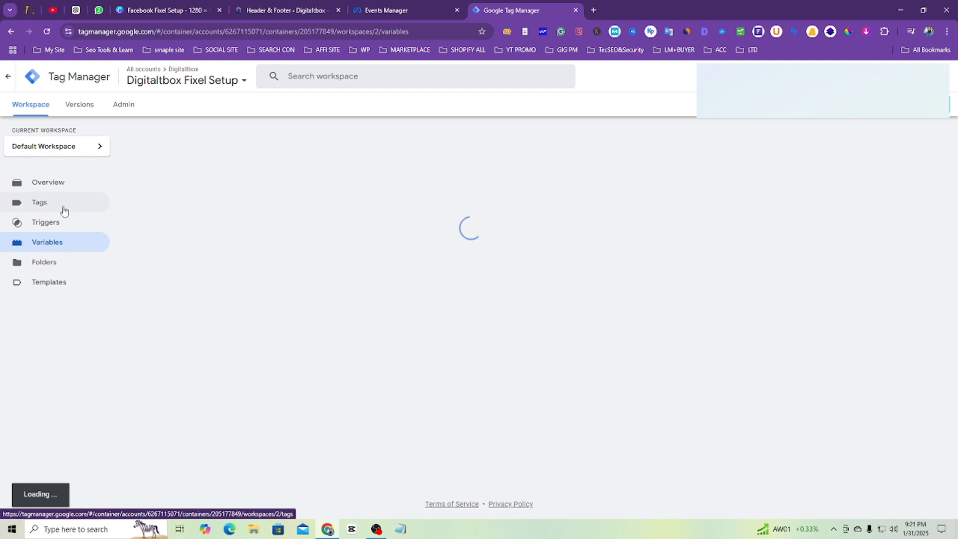
left_click(63, 209)
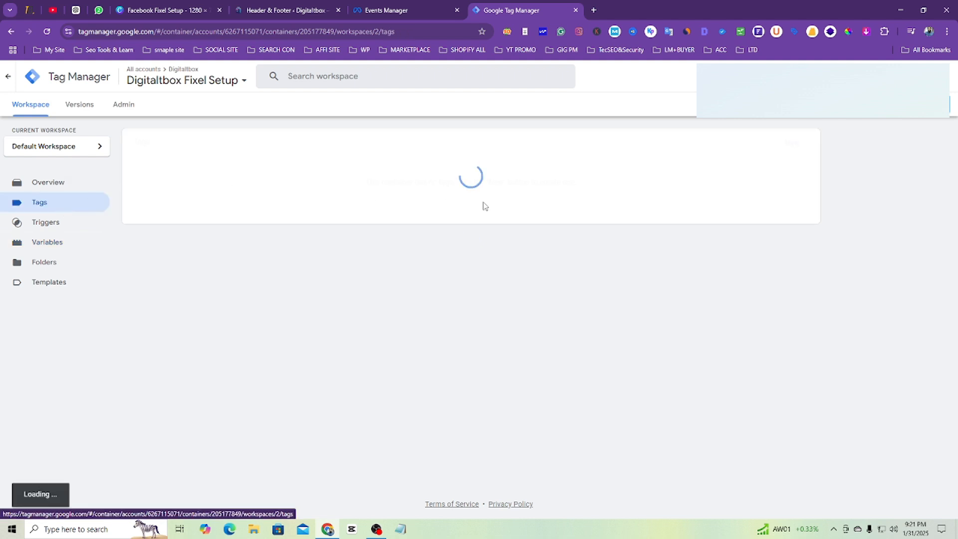
left_click(54, 226)
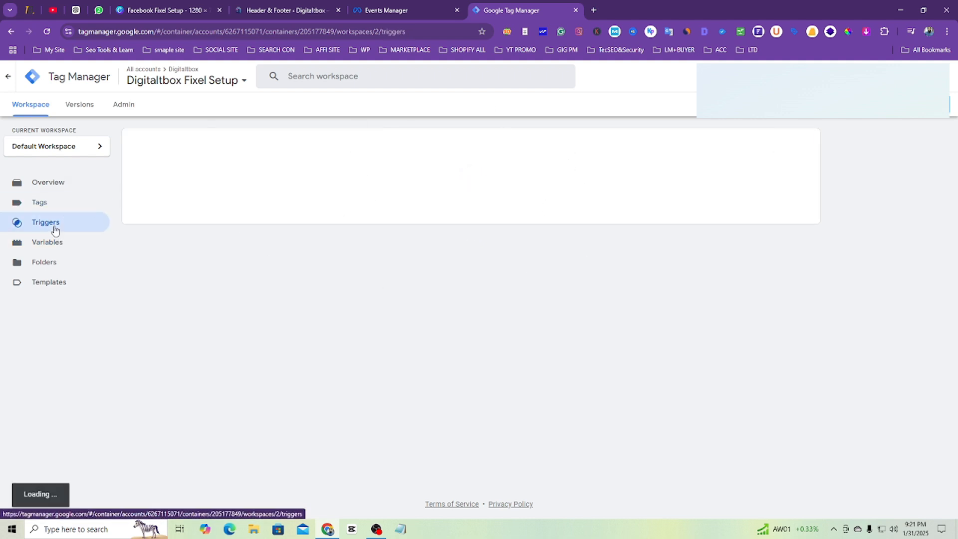
left_click(60, 244)
left_click(58, 203)
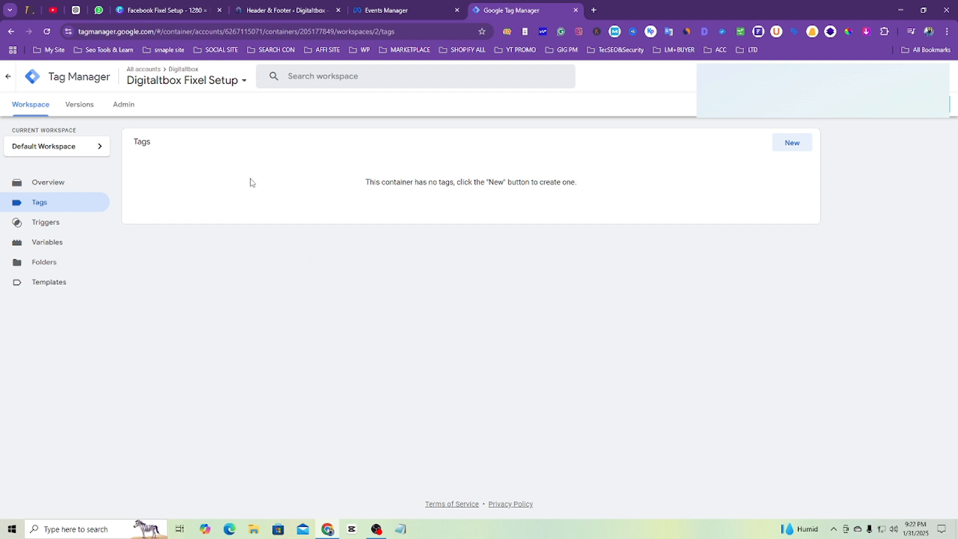
left_click(63, 226)
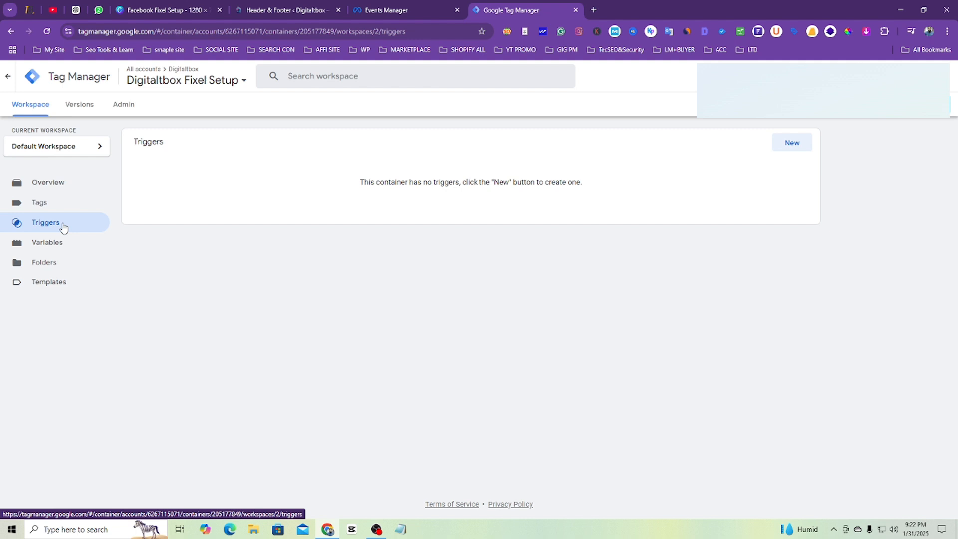
left_click(64, 213)
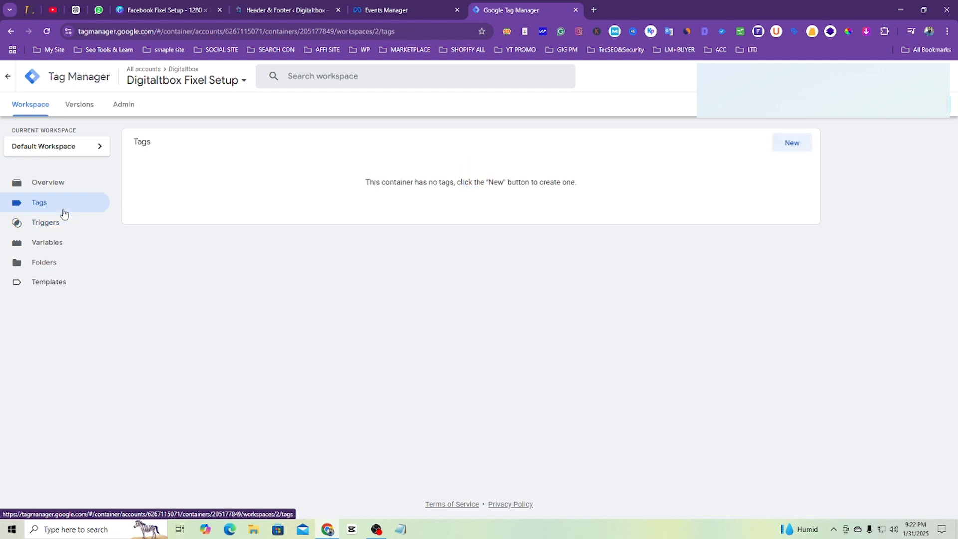
Look over the Digitaltbox Fixel Setup workspace's Variables, Tags and Overview pages.
left_click(64, 242)
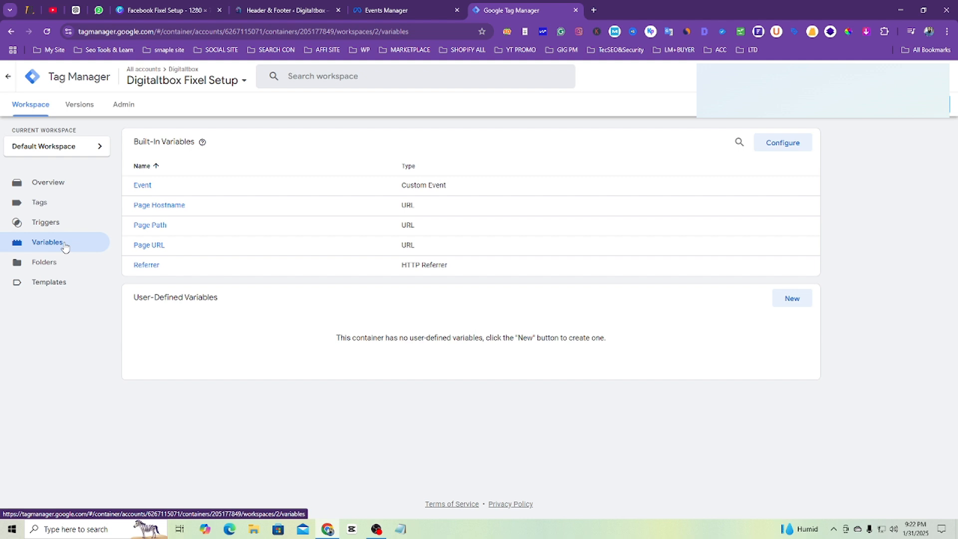
left_click(61, 205)
left_click(61, 189)
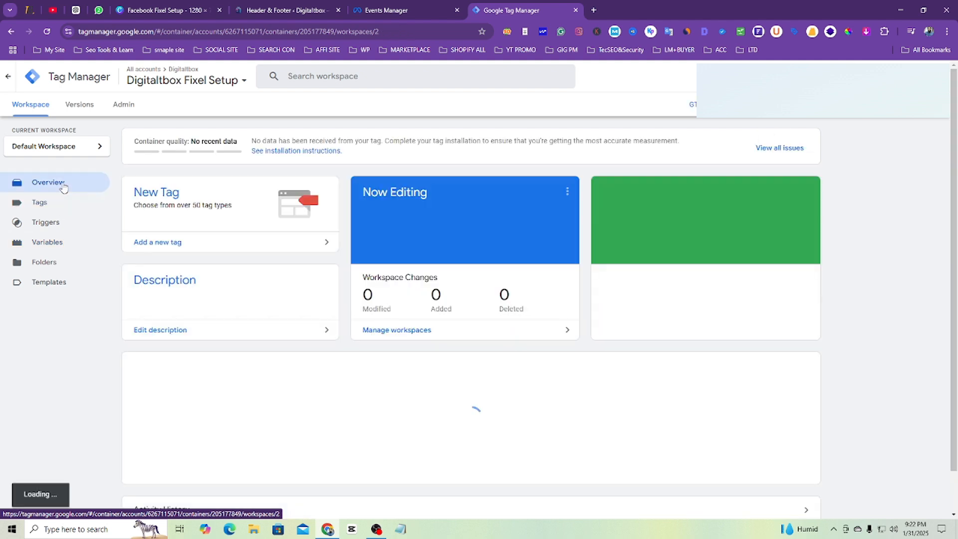
left_click(67, 199)
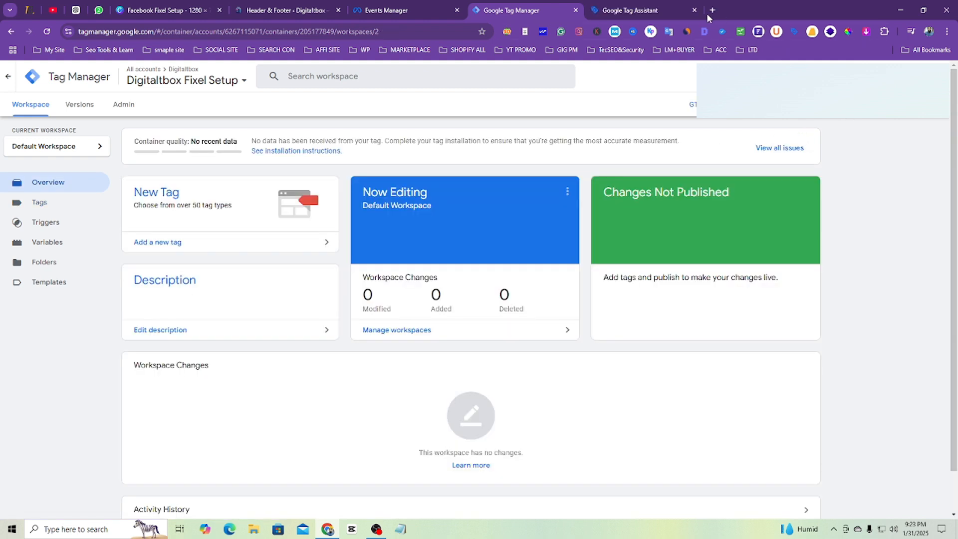
left_click(695, 10)
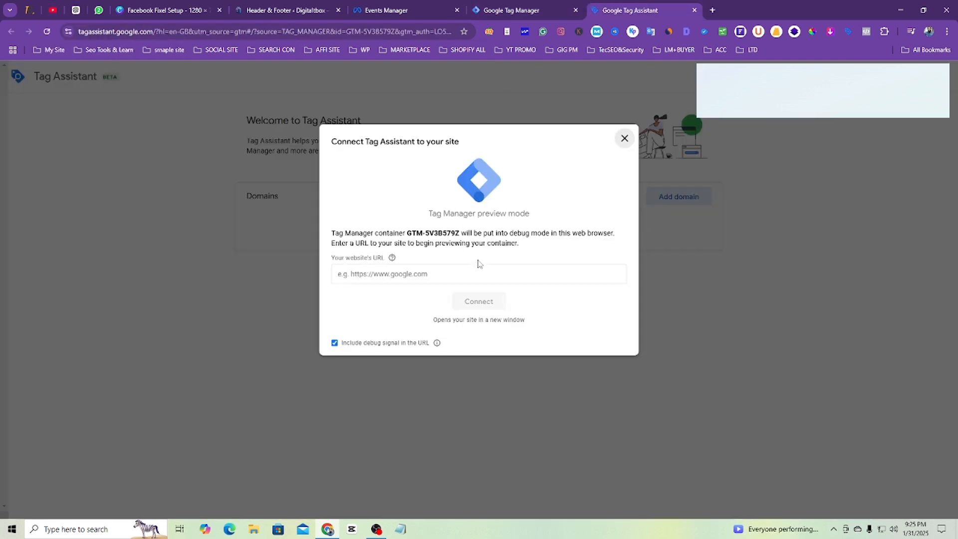
left_click(478, 273)
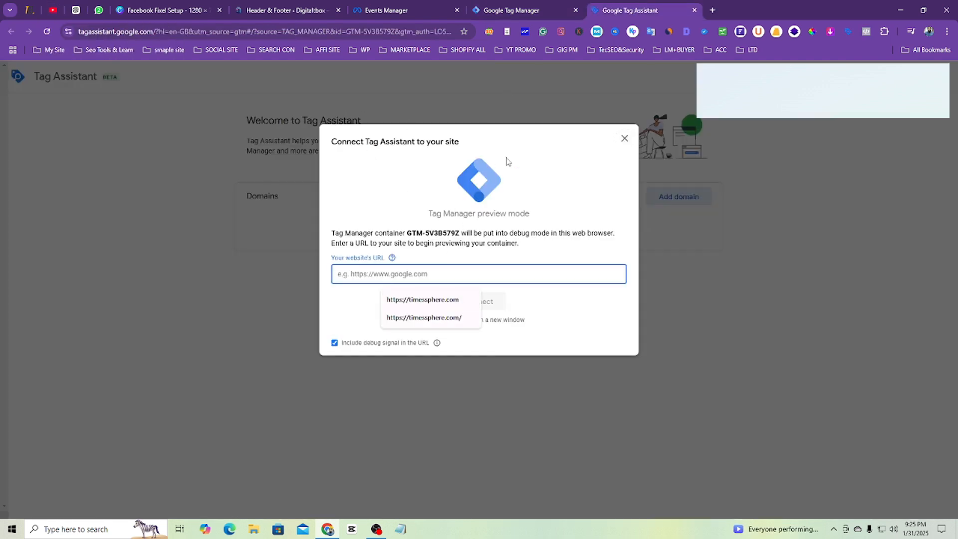
left_click(283, 10)
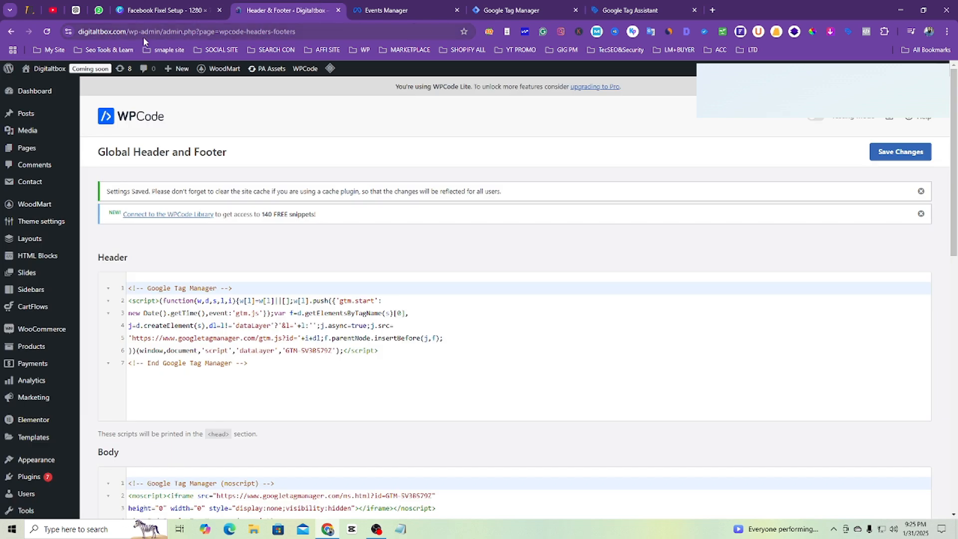
left_click(131, 30)
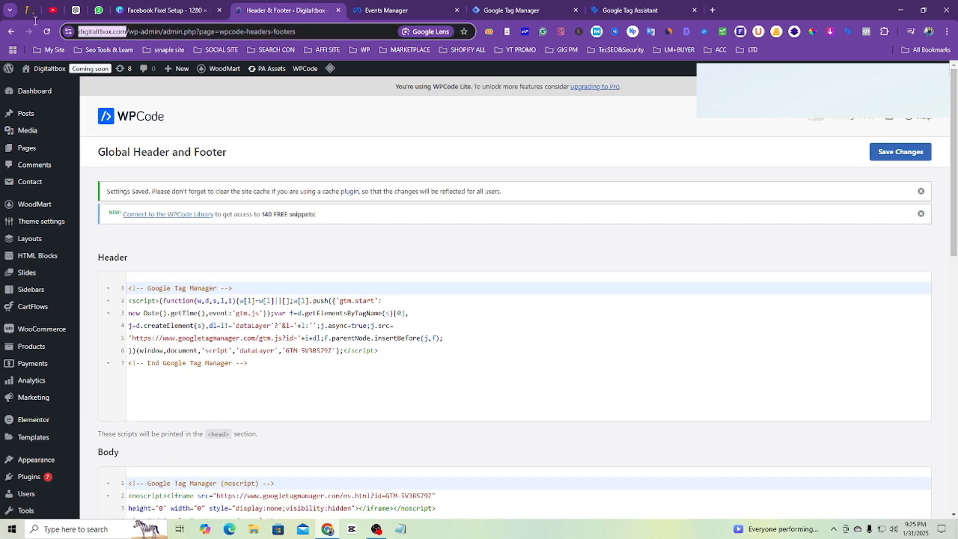
left_click(643, 6)
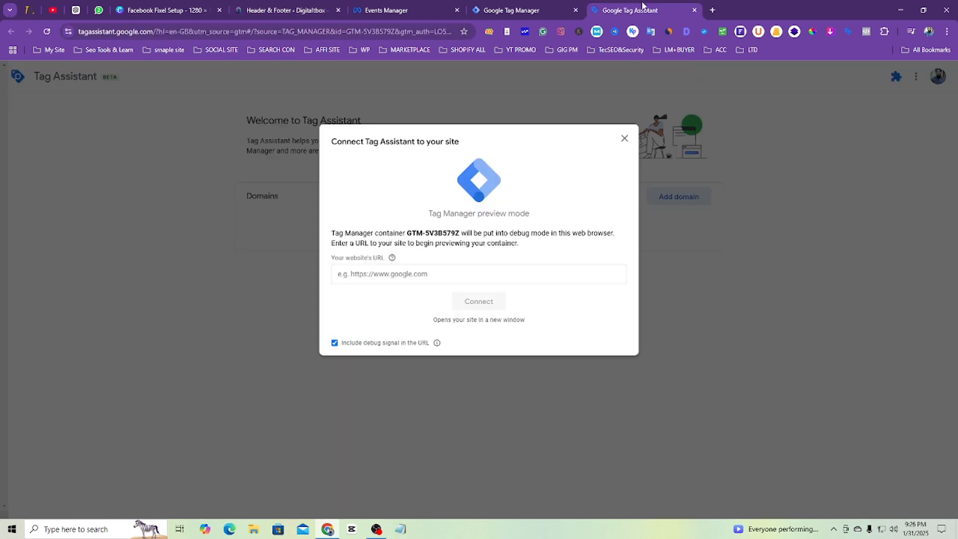
left_click(419, 274)
key("ctrl+v")
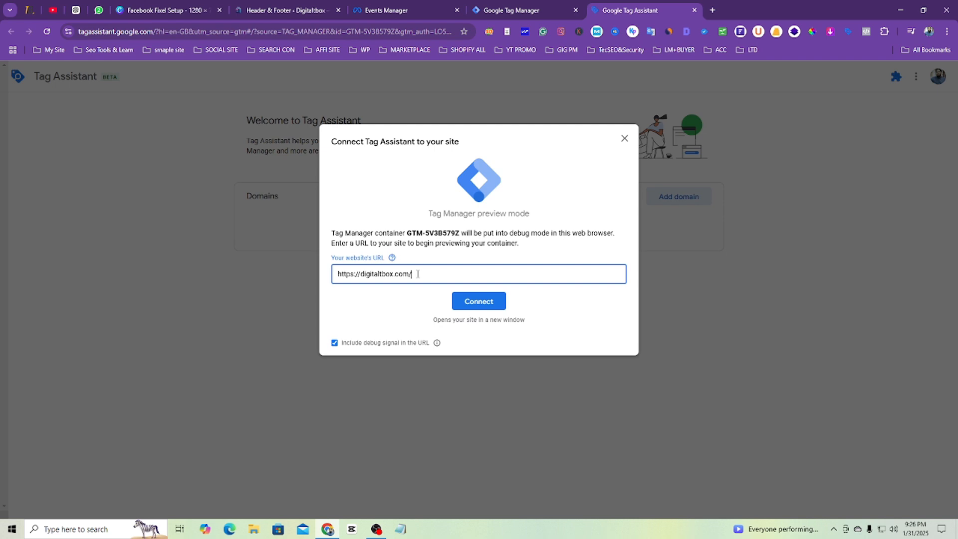
left_click(489, 302)
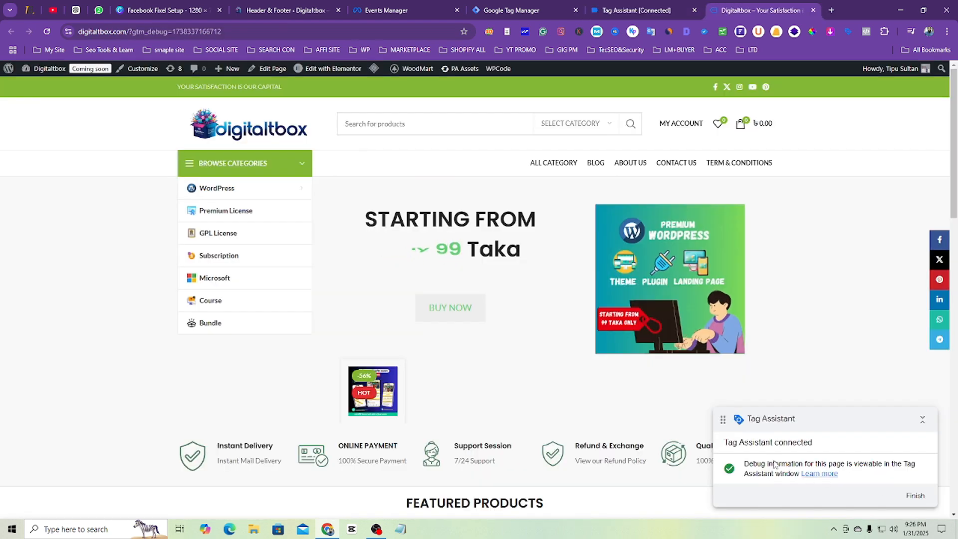
Finish the debug session, check which Google tags Tag Assistant finds on the live site, and return to Google Tag Manager.
left_click(915, 495)
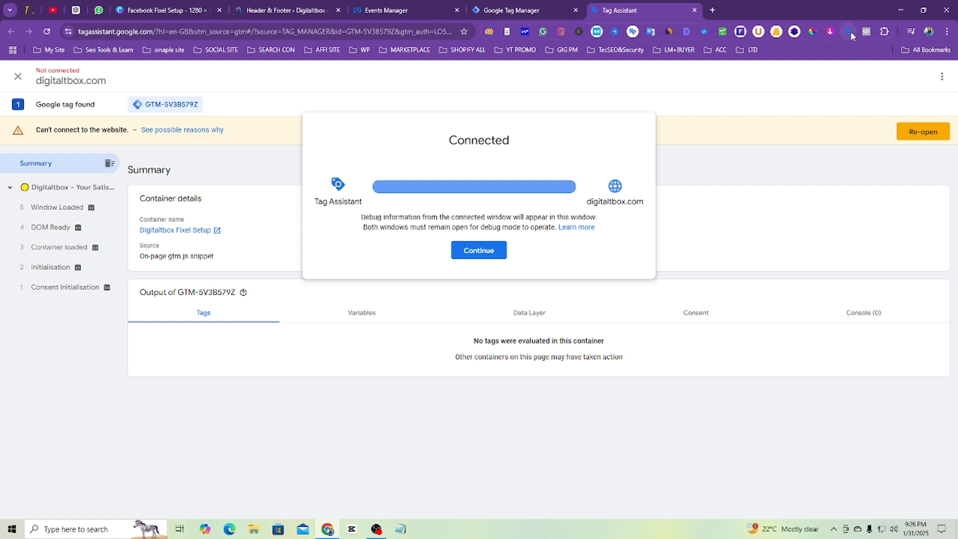
left_click(474, 254)
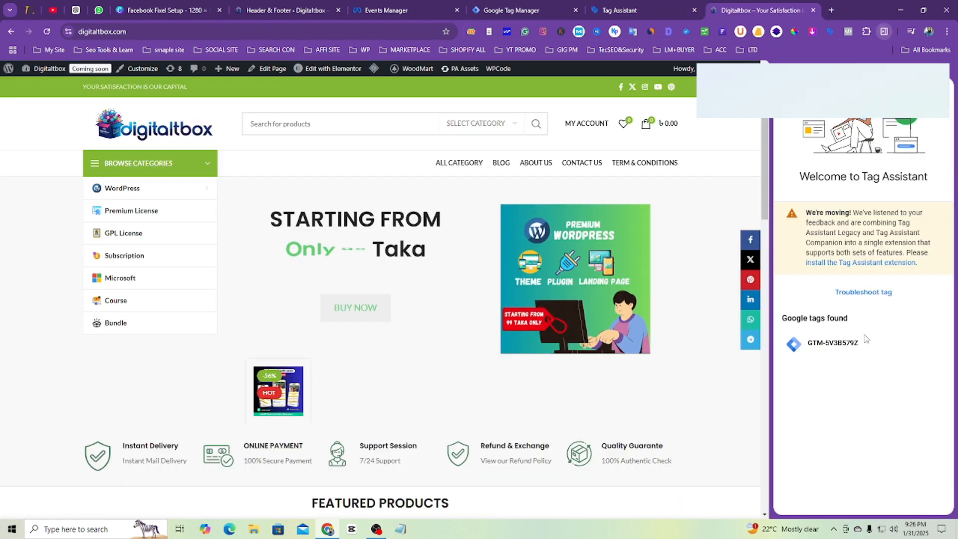
left_click(512, 6)
left_click(760, 10)
left_click(561, 5)
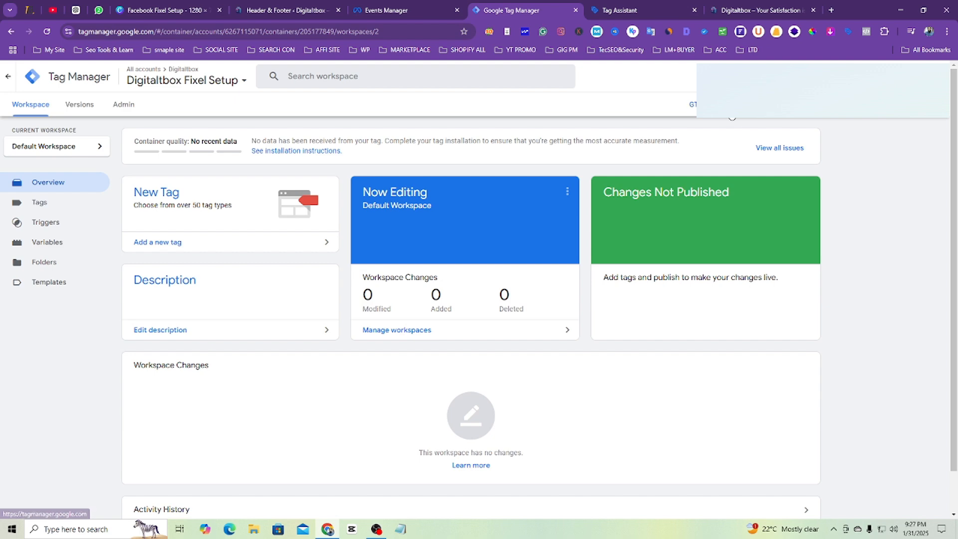
left_click(763, 10)
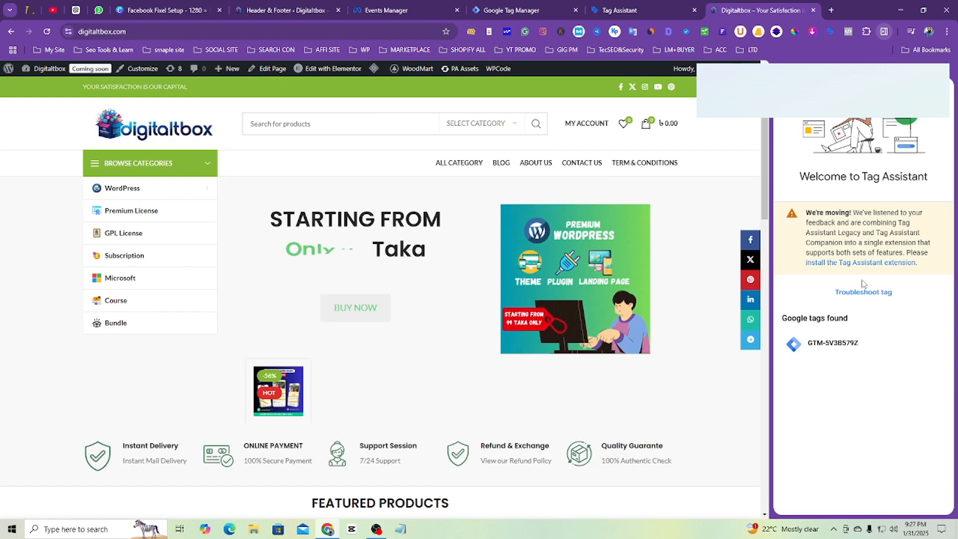
left_click(813, 10)
left_click(519, 8)
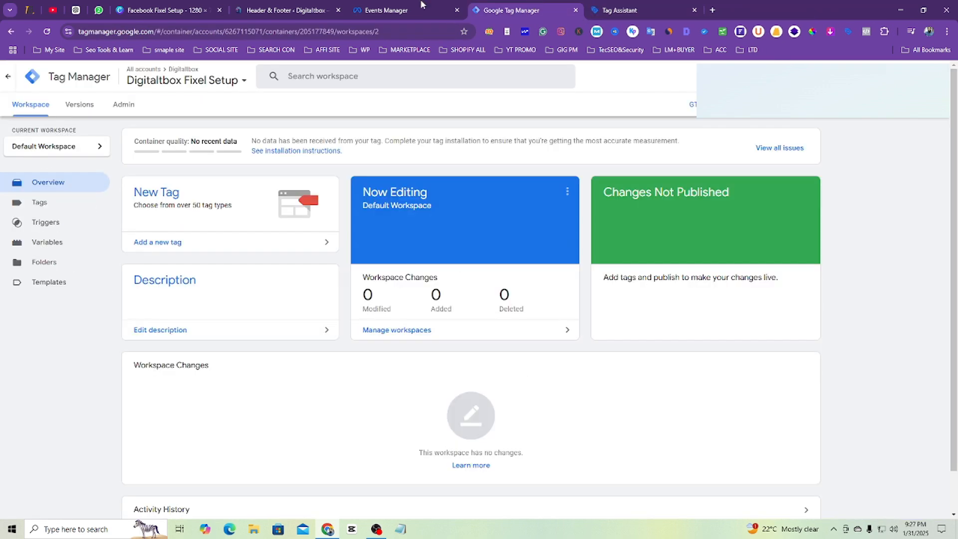
Switch to Meta Events Manager, copy the pixel base code and return to Google Tag Manager.
left_click(404, 5)
left_click(397, 259)
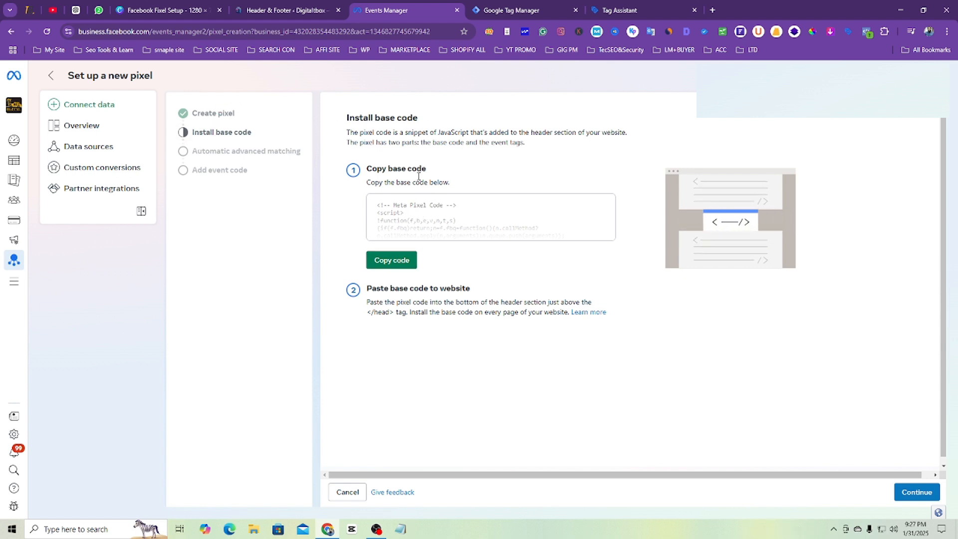
left_click(536, 5)
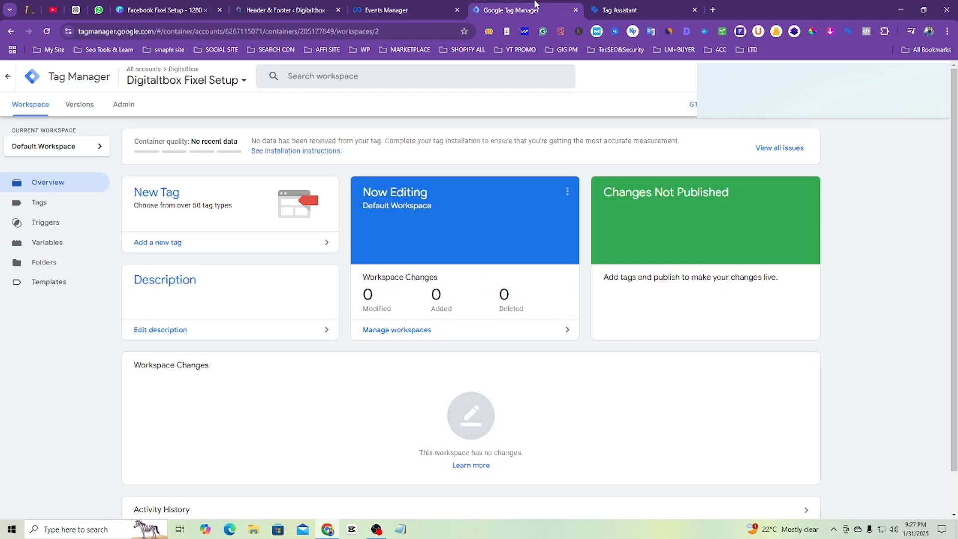
Create a new tag in the workspace and name it "Facebook Pixel Based Code".
left_click(75, 209)
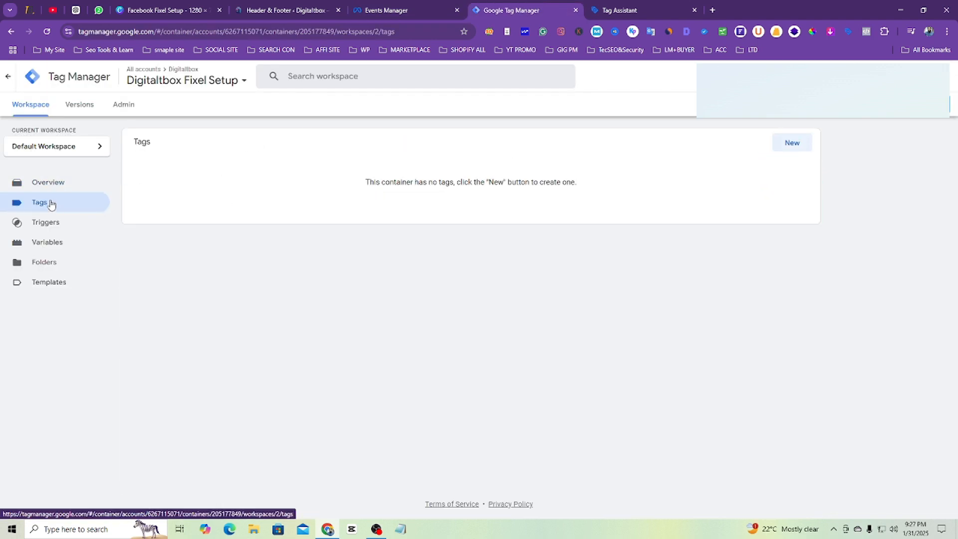
left_click(784, 145)
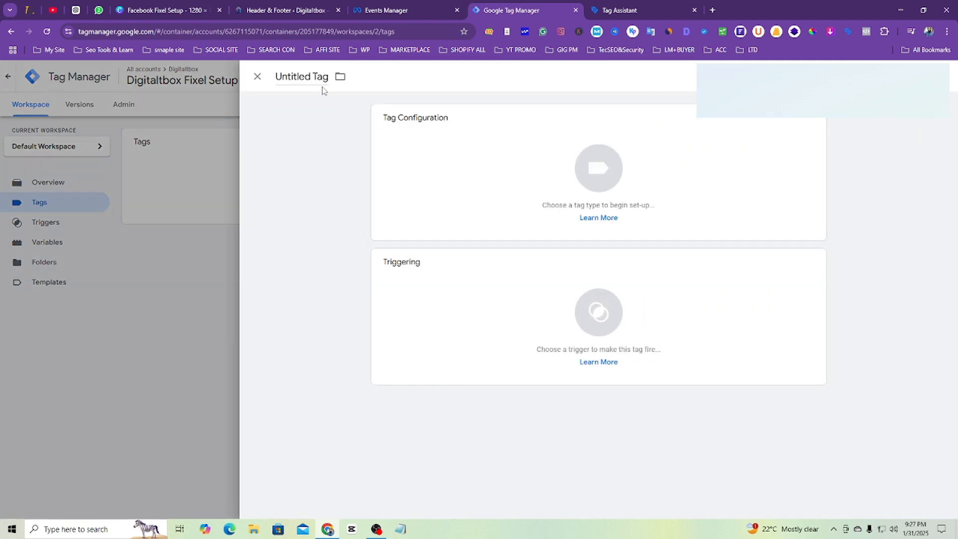
left_click(306, 75)
key("BackSpace")
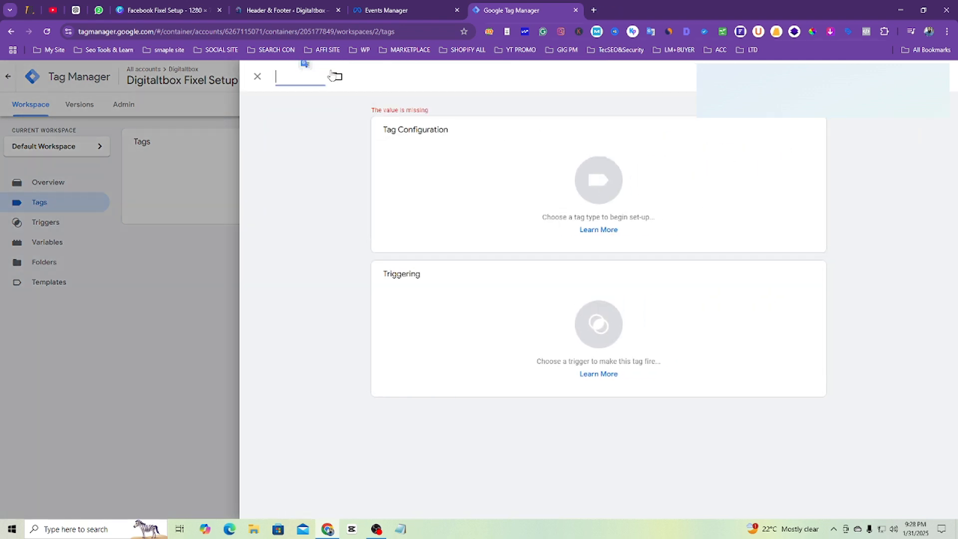
type("Facebook Oik")
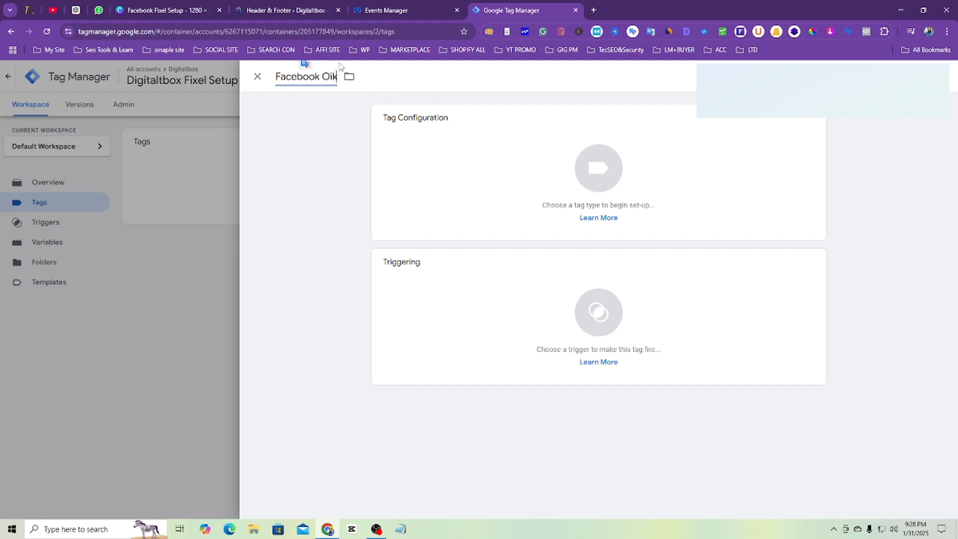
type("el")
key("BackSpace")
key("BackSpace")
key("BackSpace")
key("BackSpace")
key("BackSpace")
type("Pixel Base")
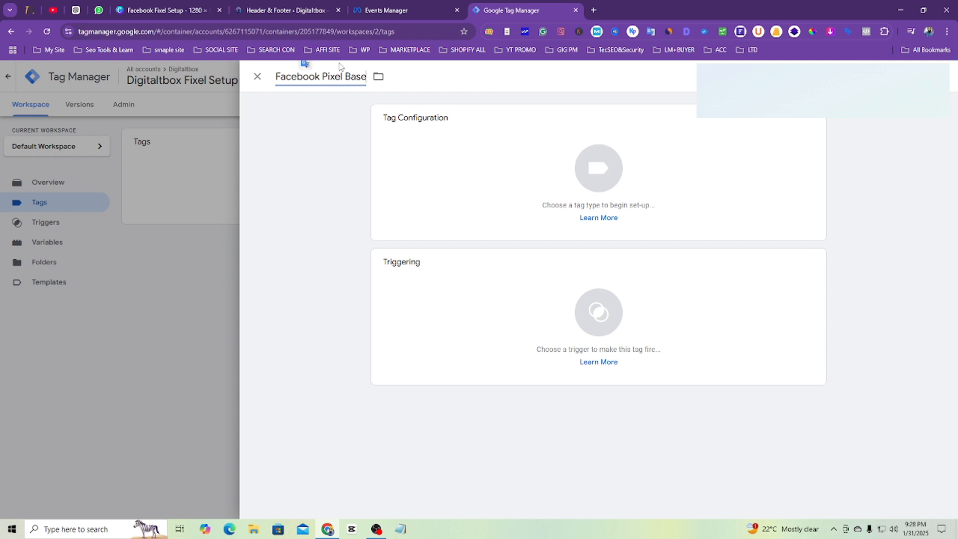
type("d Code")
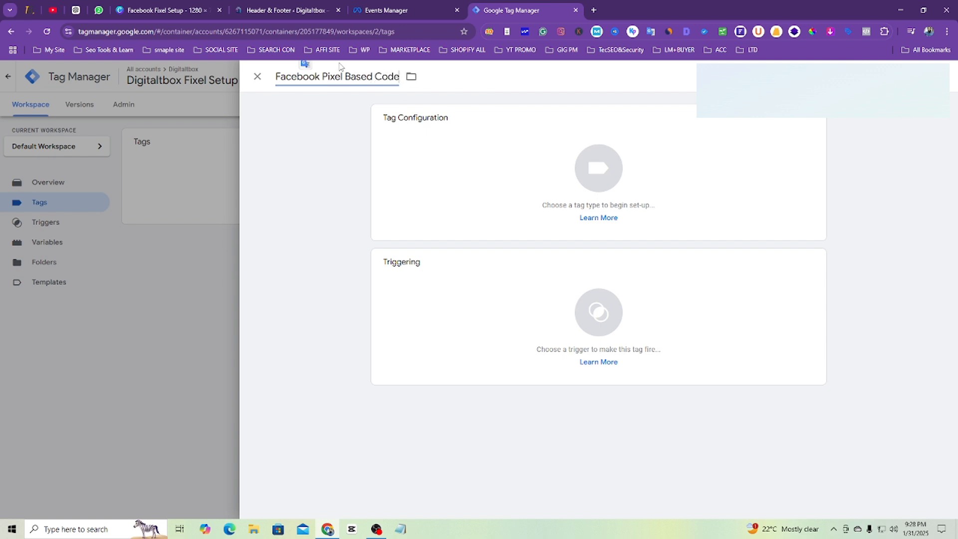
Look through the available tag types and set the new tag's type to Custom HTML.
left_click(609, 168)
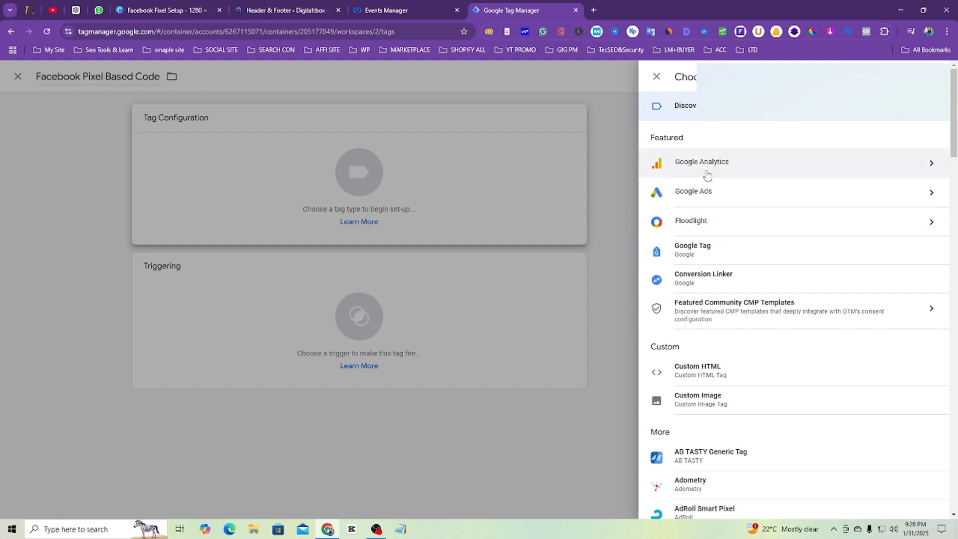
scroll(767, 270, "down", 3)
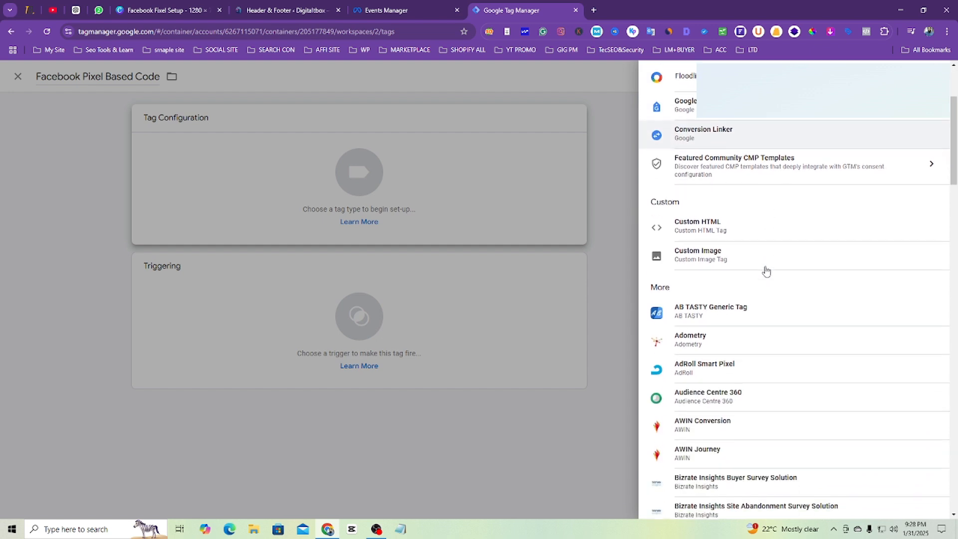
scroll(767, 270, "down", 3)
scroll(766, 271, "down", 2)
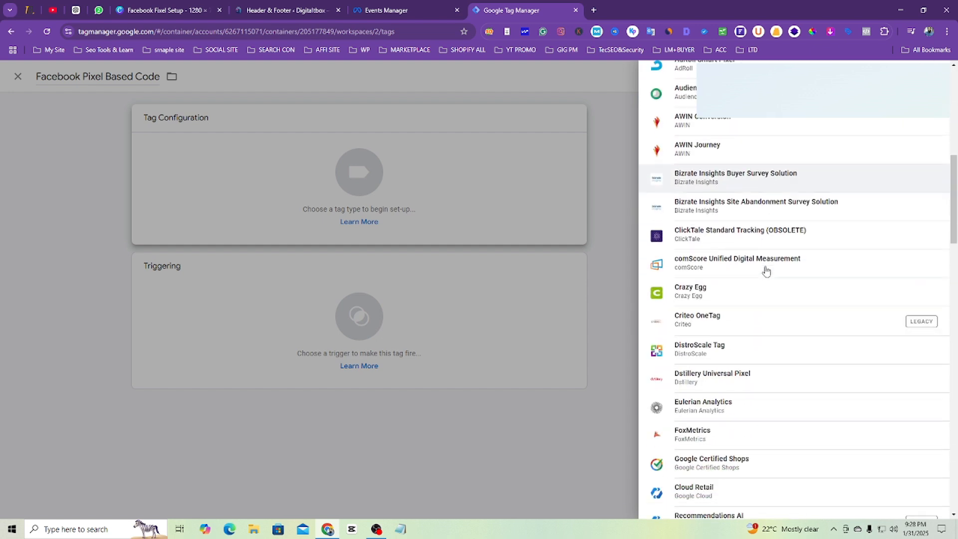
scroll(766, 270, "down", 2)
scroll(762, 249, "down", 4)
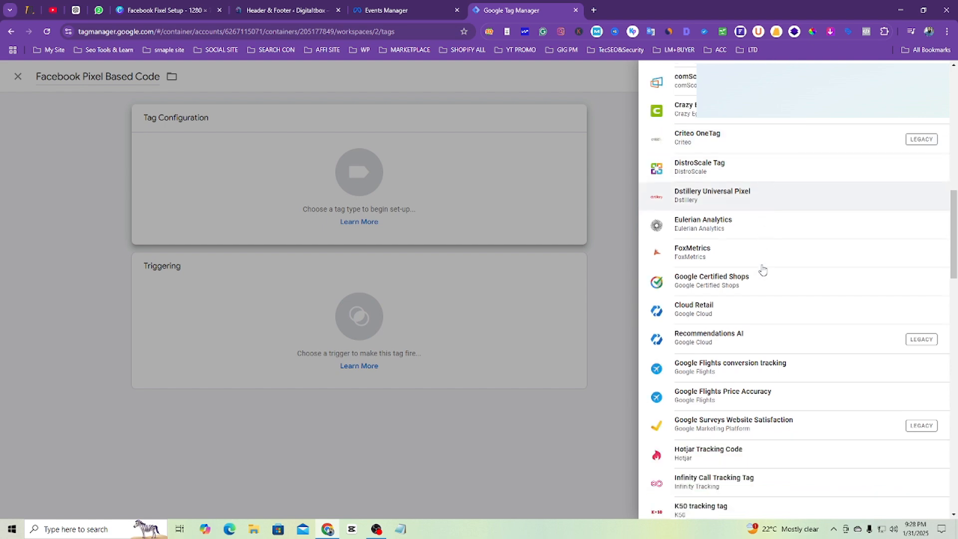
scroll(762, 266, "down", 5)
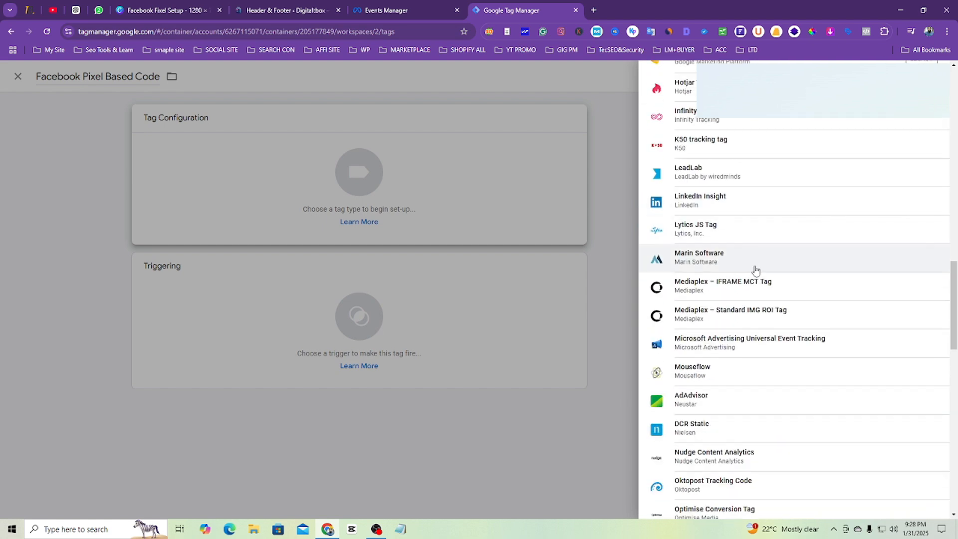
scroll(757, 270, "down", 9)
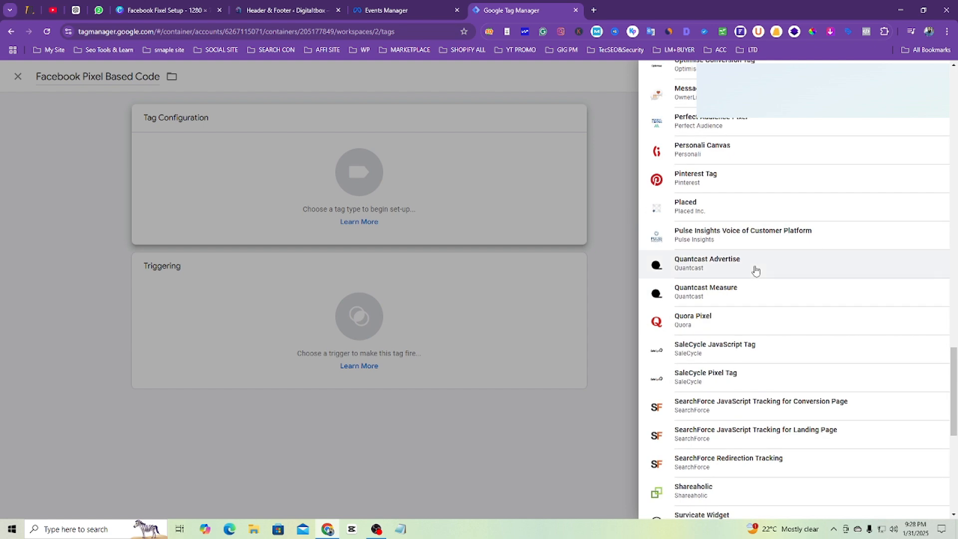
scroll(740, 187, "down", 2)
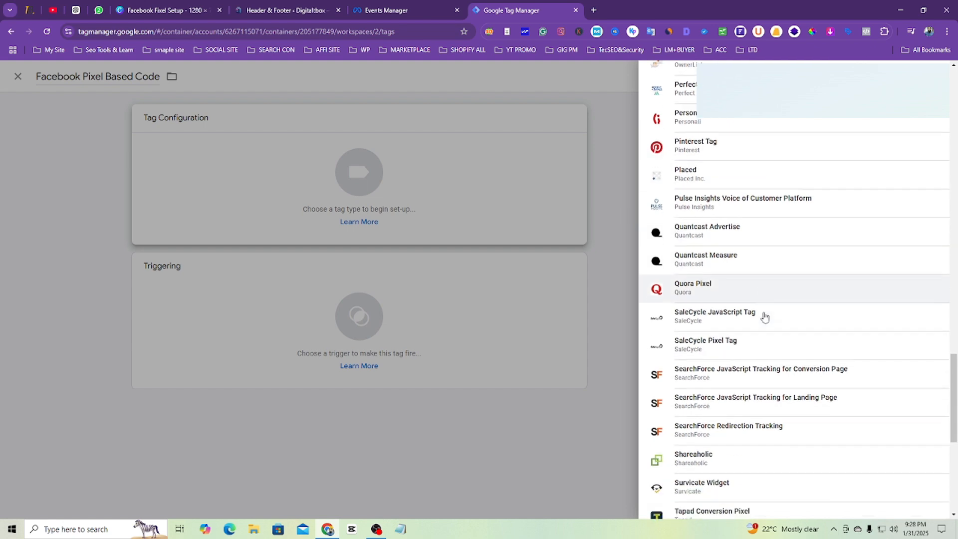
scroll(764, 317, "down", 6)
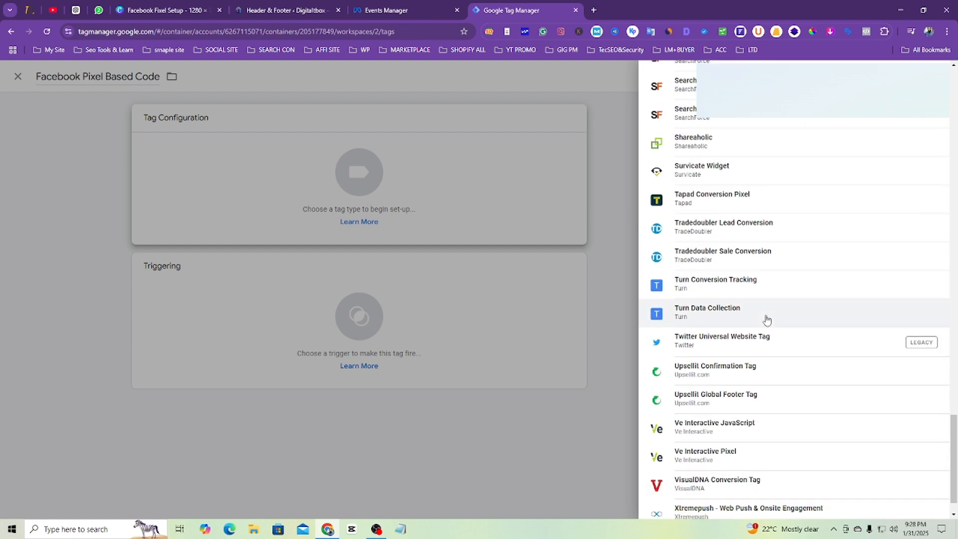
scroll(767, 320, "up", 20)
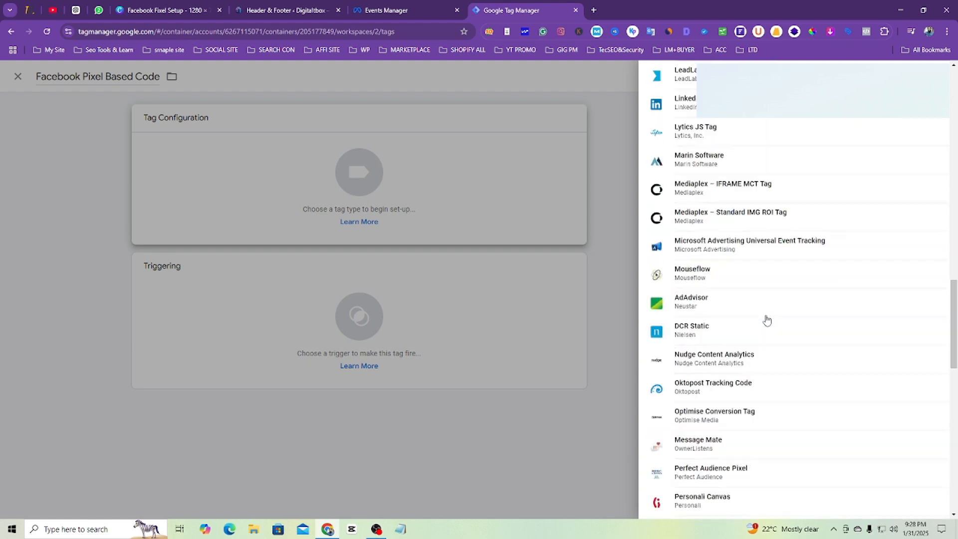
scroll(767, 320, "up", 5)
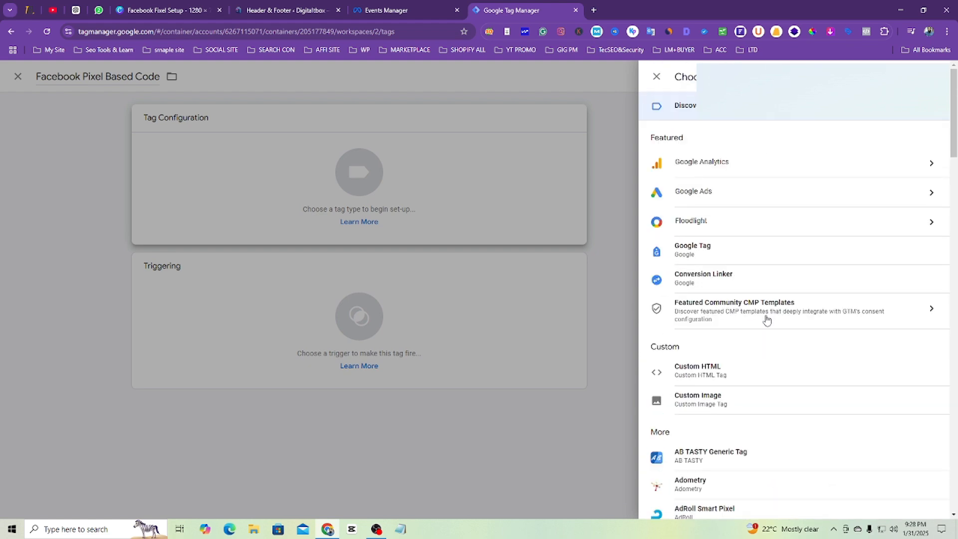
scroll(777, 238, "down", 13)
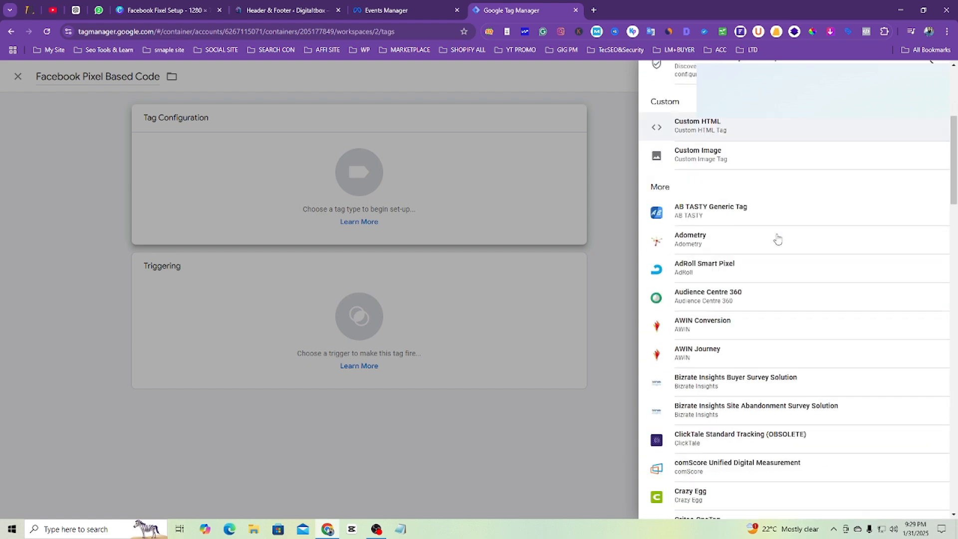
scroll(777, 239, "down", 8)
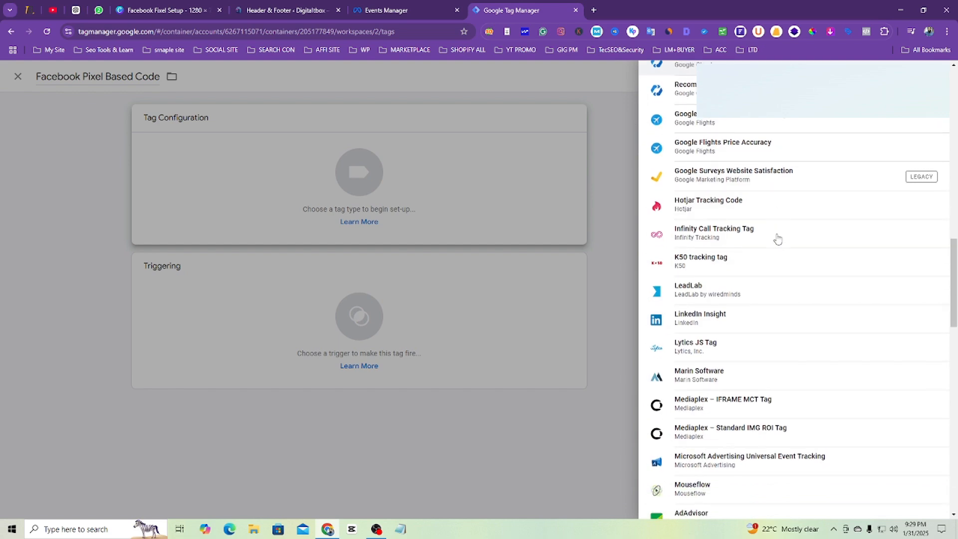
scroll(777, 238, "down", 15)
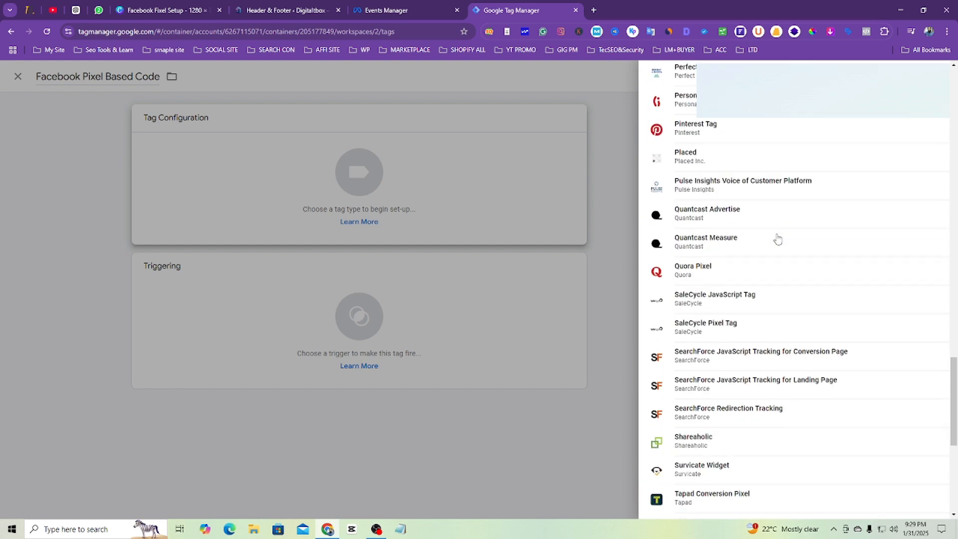
scroll(777, 239, "up", 20)
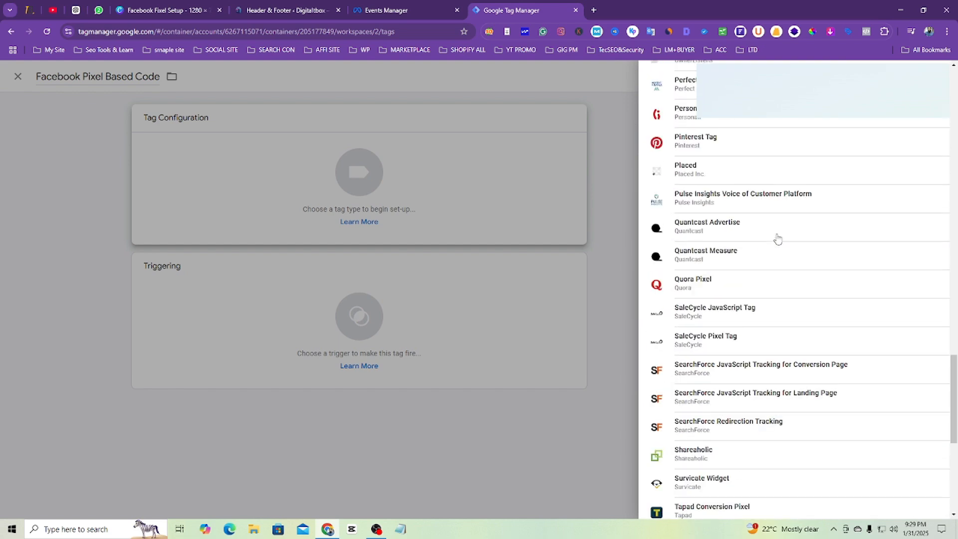
scroll(777, 239, "up", 15)
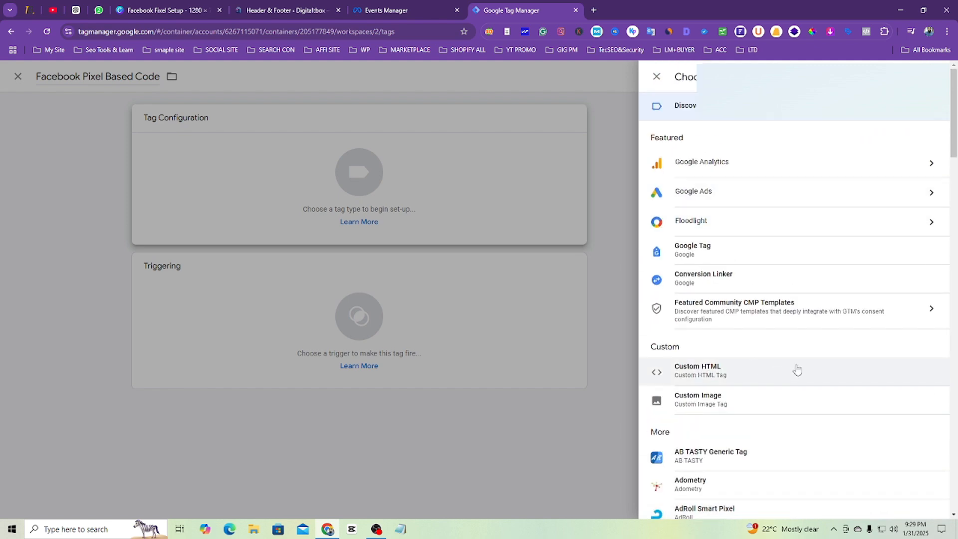
left_click(797, 369)
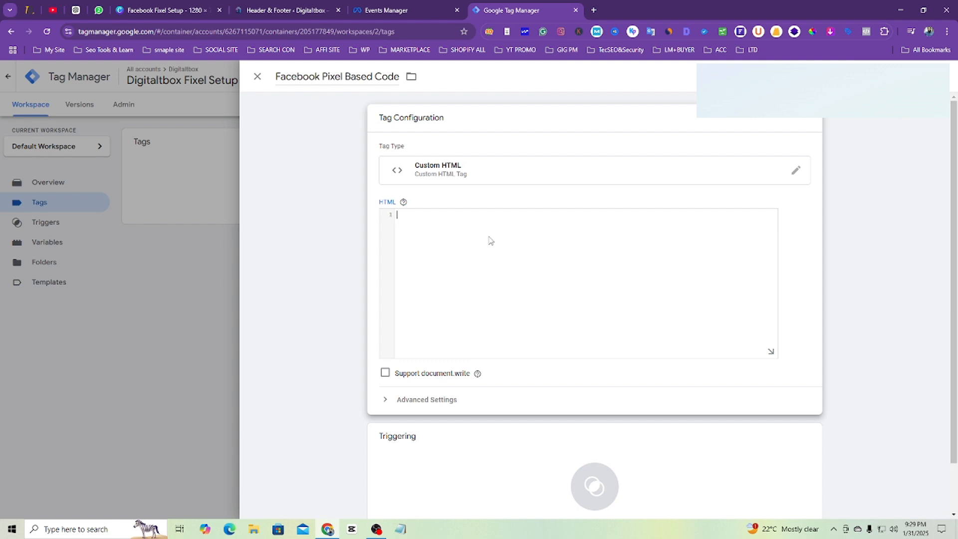
Copy the pixel base code again from Meta Events Manager and paste it into the tag's HTML field in Google Tag Manager.
left_click(386, 10)
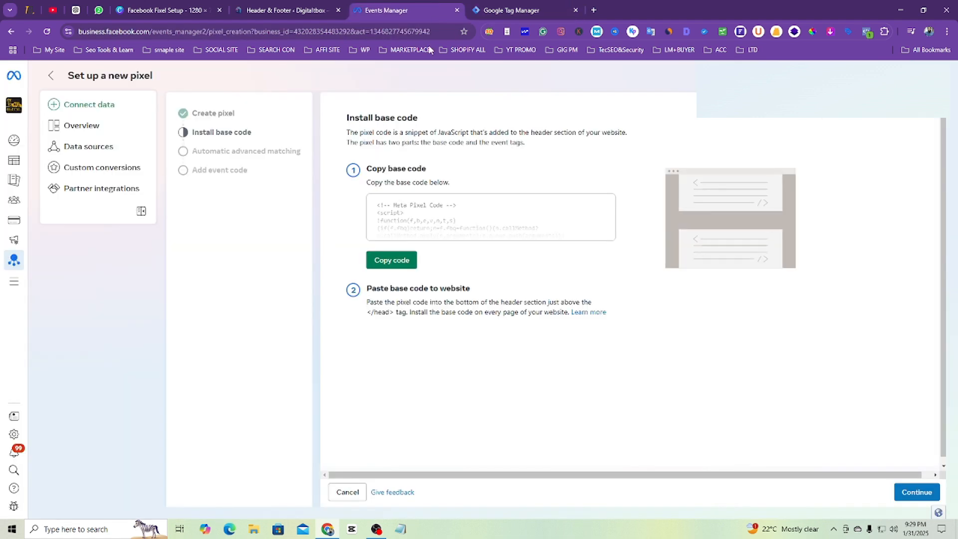
left_click(392, 260)
left_click(514, 10)
key("ctrl+v")
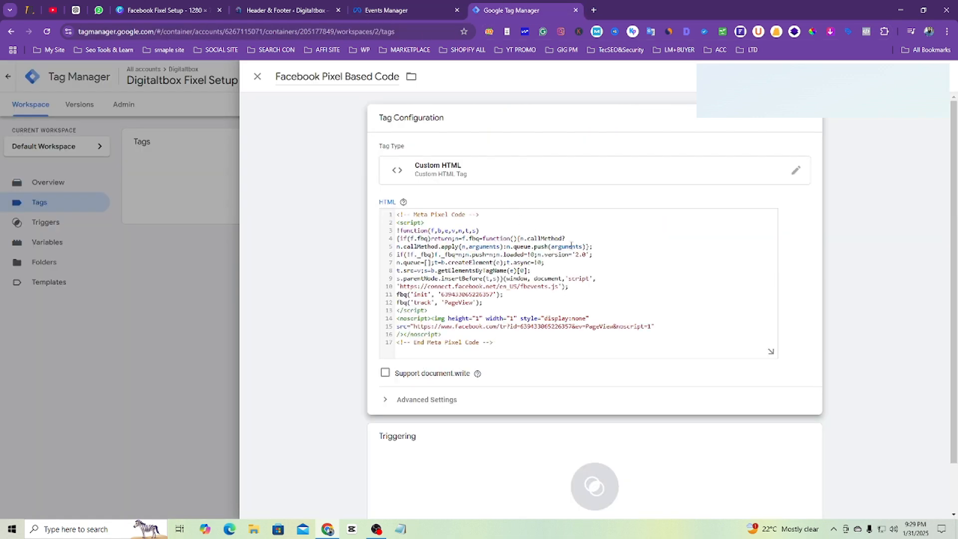
Add the All Pages page view trigger to the Facebook Pixel Based Code tag and save the tag.
scroll(571, 247, "down", 1)
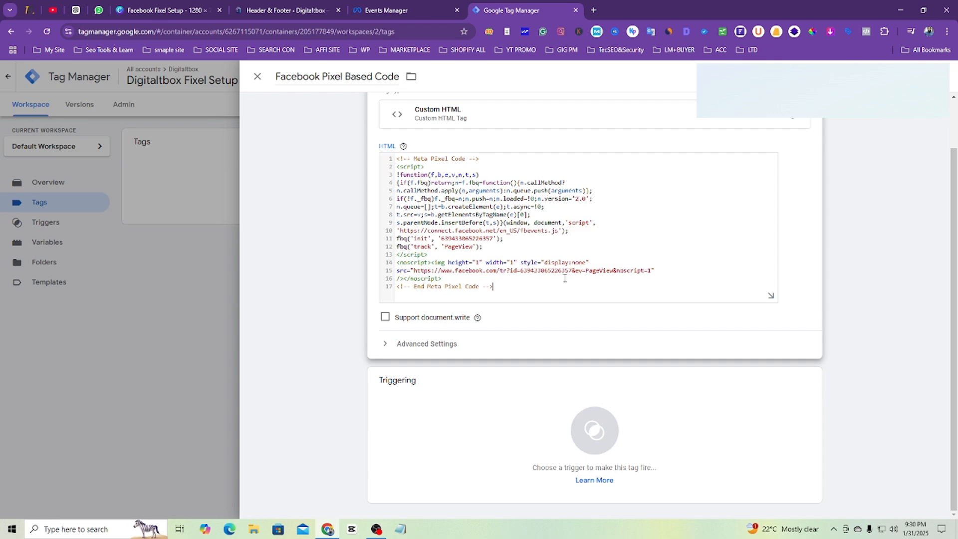
scroll(567, 280, "up", 1)
scroll(567, 280, "down", 1)
left_click(568, 424)
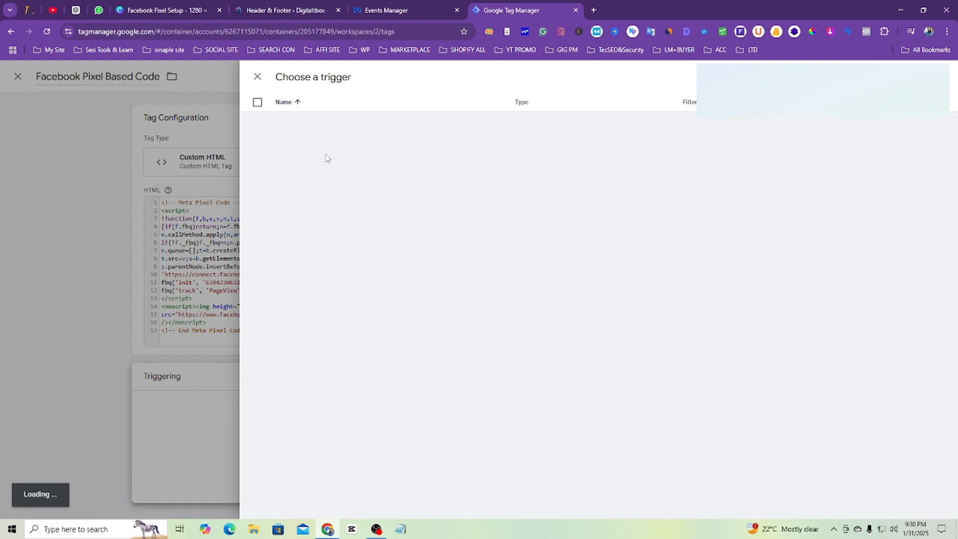
left_click(303, 122)
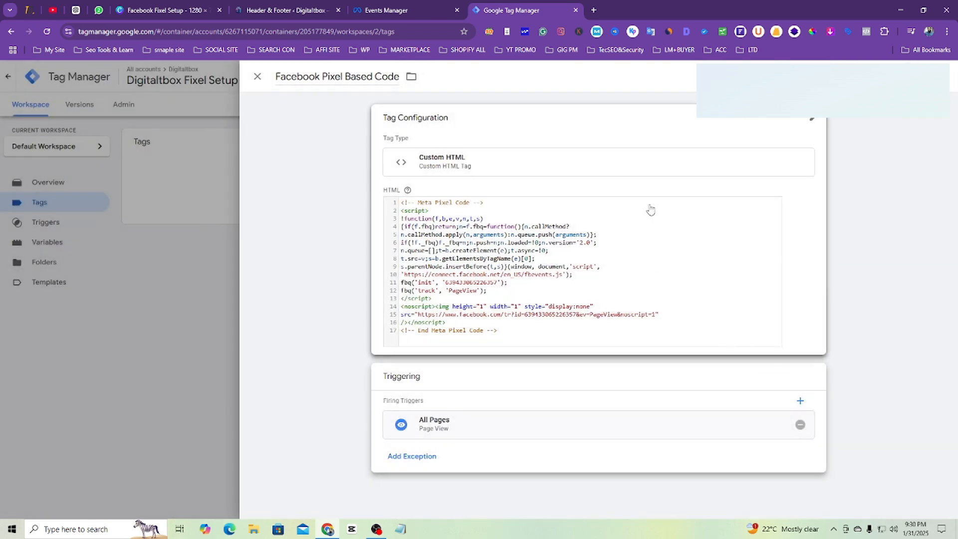
left_click(912, 76)
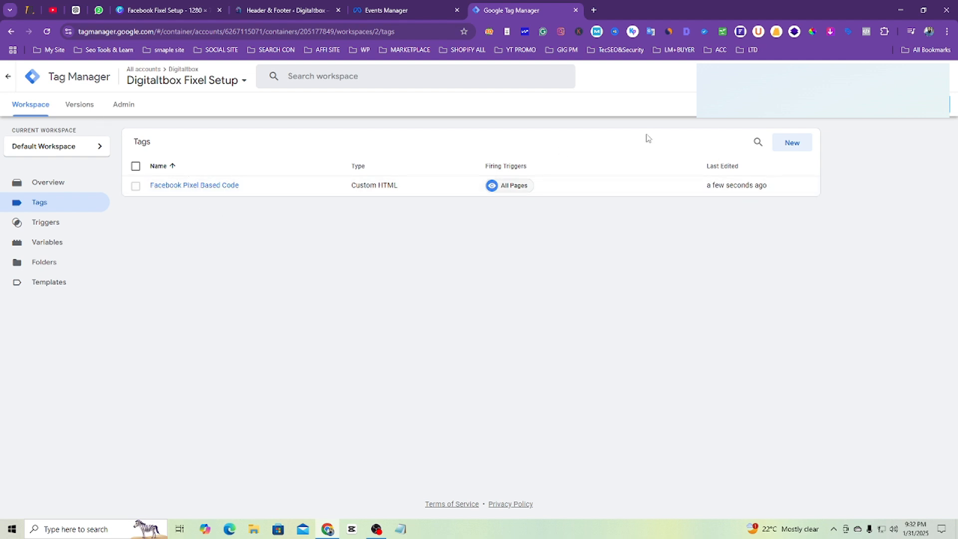
left_click(867, 117)
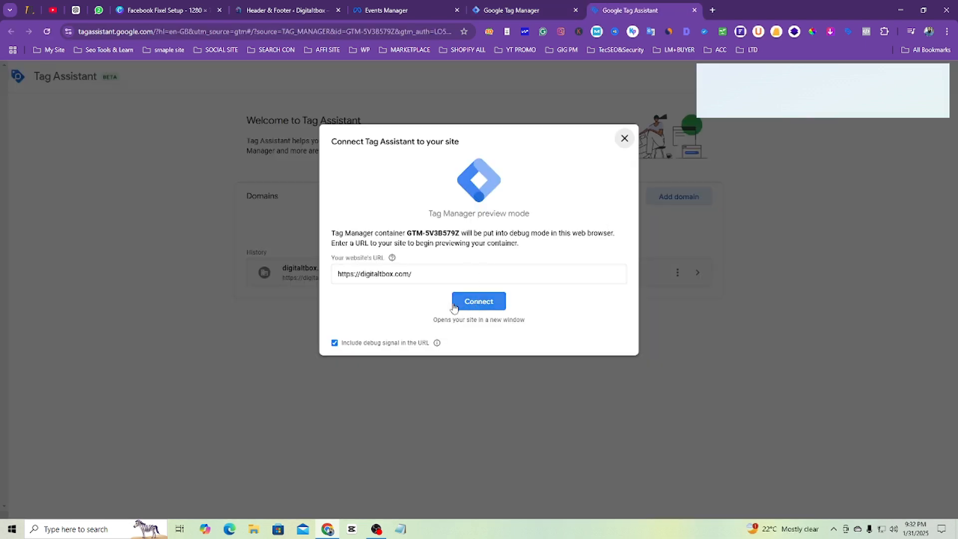
left_click(489, 303)
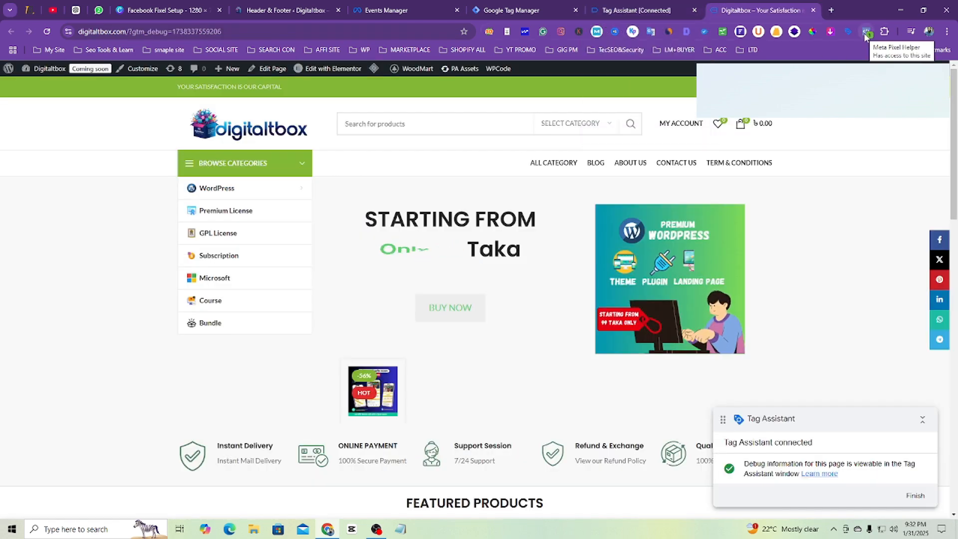
left_click(867, 32)
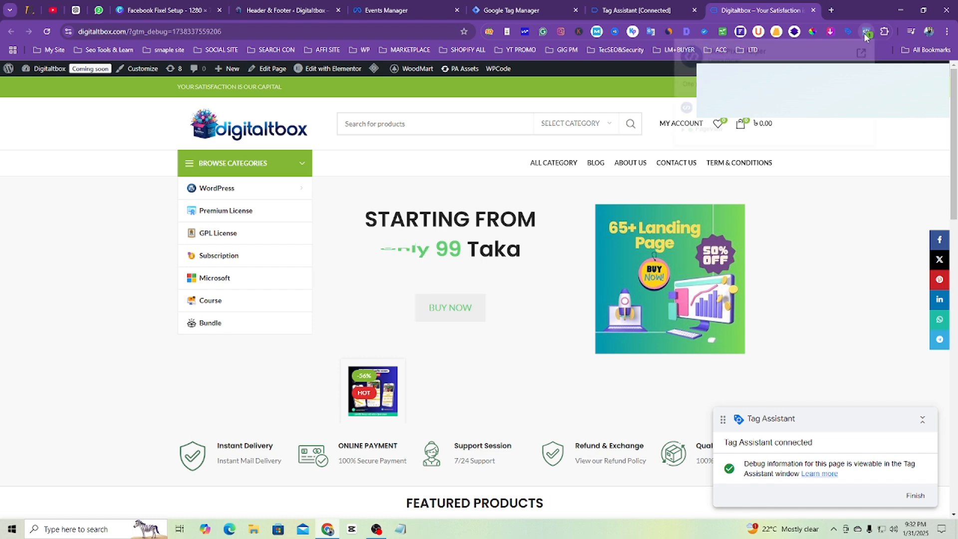
left_click(682, 131)
left_click(683, 132)
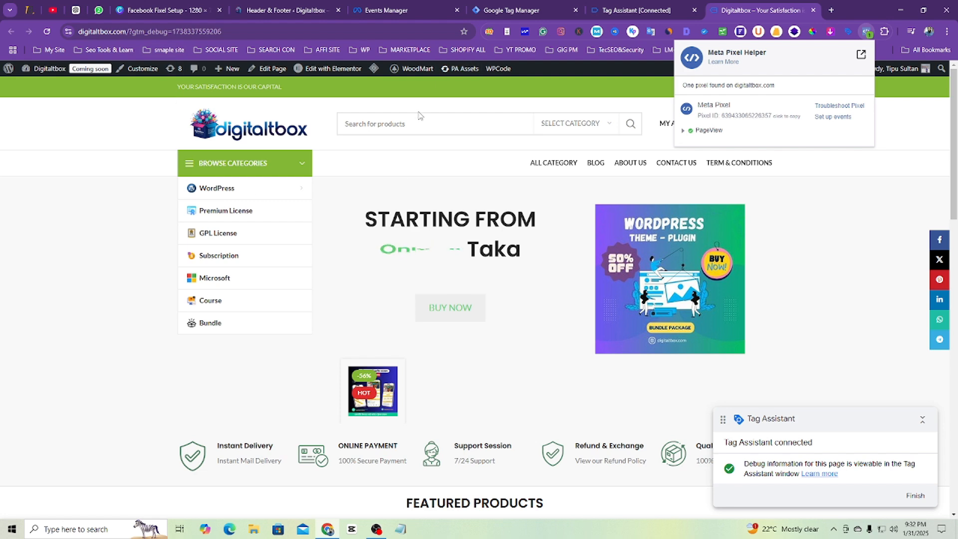
Check in Tag Assistant which tags fire on the home page and on the site's WordPress category page.
left_click(640, 6)
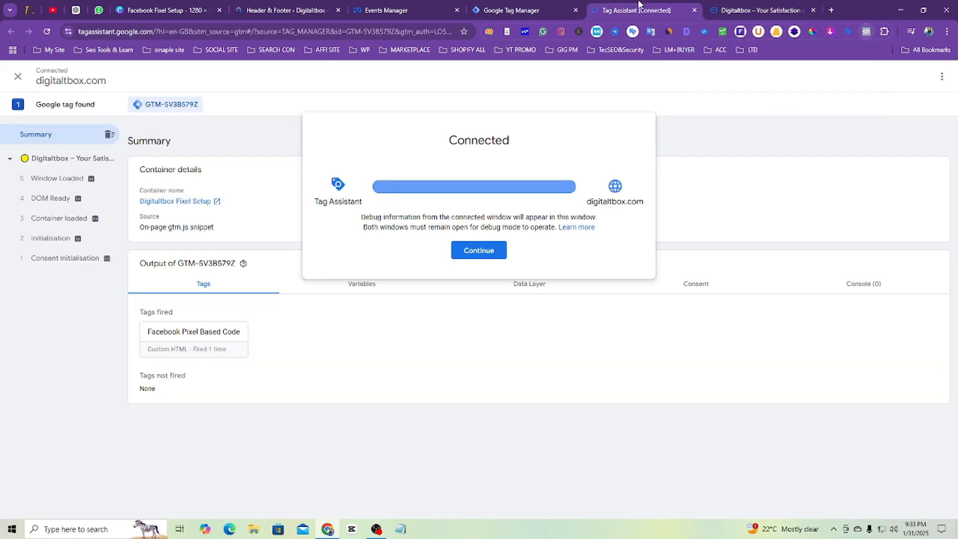
left_click(343, 384)
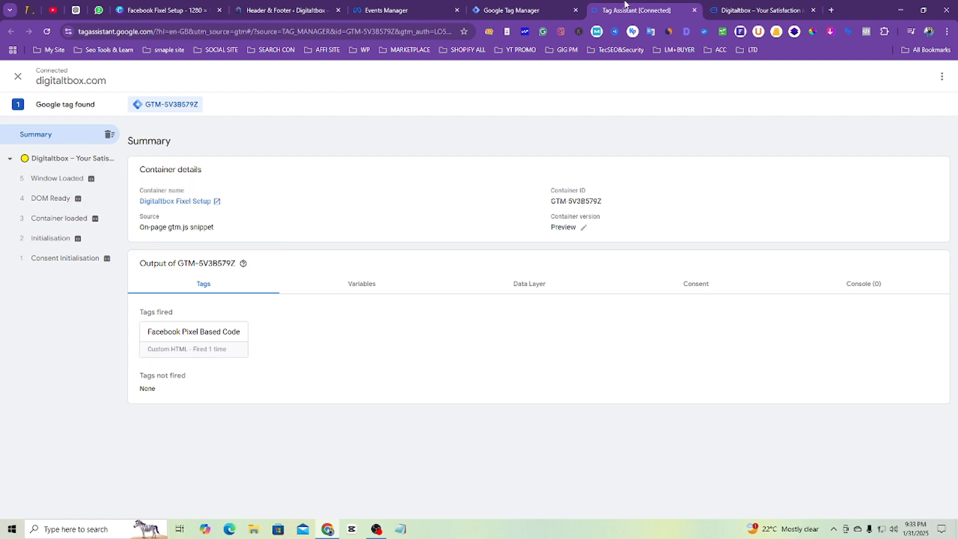
left_click(759, 10)
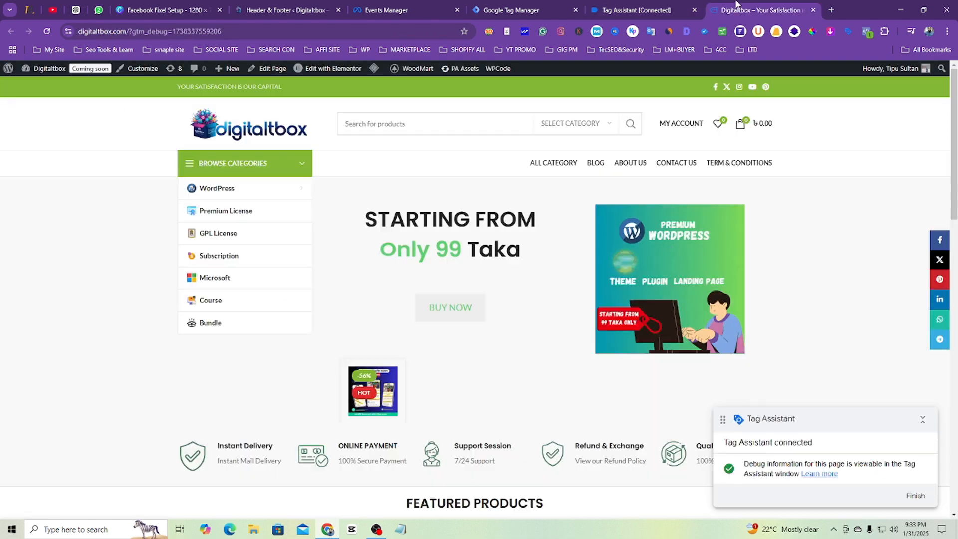
left_click(222, 190)
left_click(636, 10)
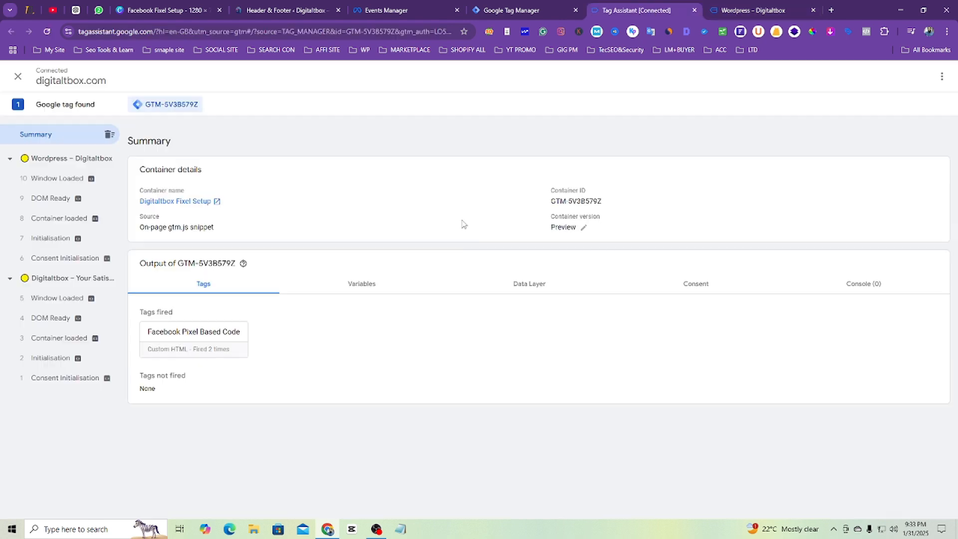
left_click(63, 159)
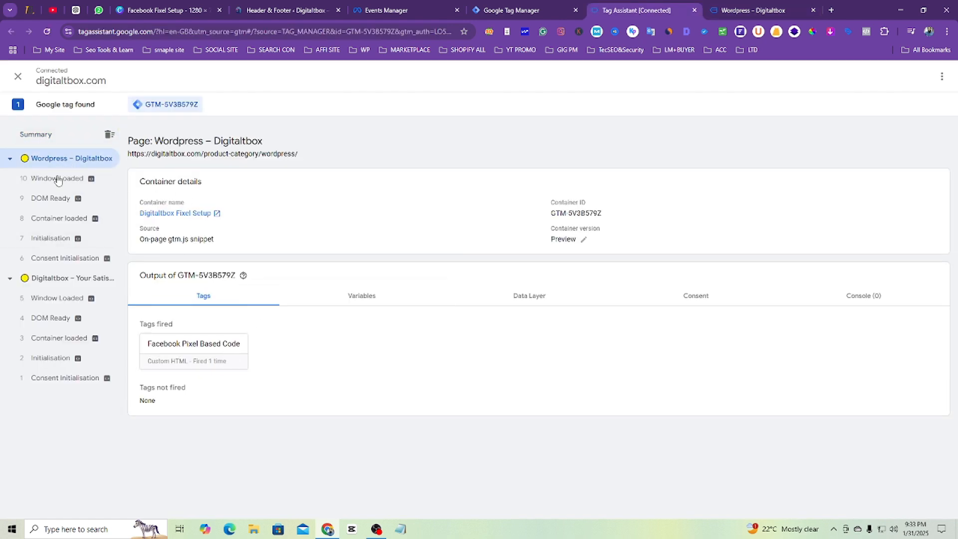
left_click(57, 284)
left_click(70, 159)
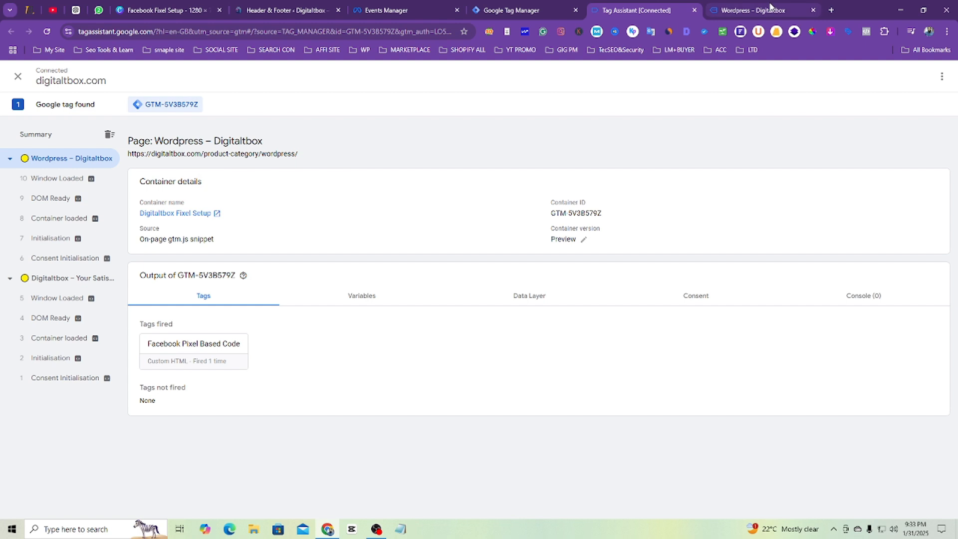
Inspect the pixel on the WordPress category page with Meta Pixel Helper, reload the page and inspect it again.
left_click(771, 9)
left_click(867, 32)
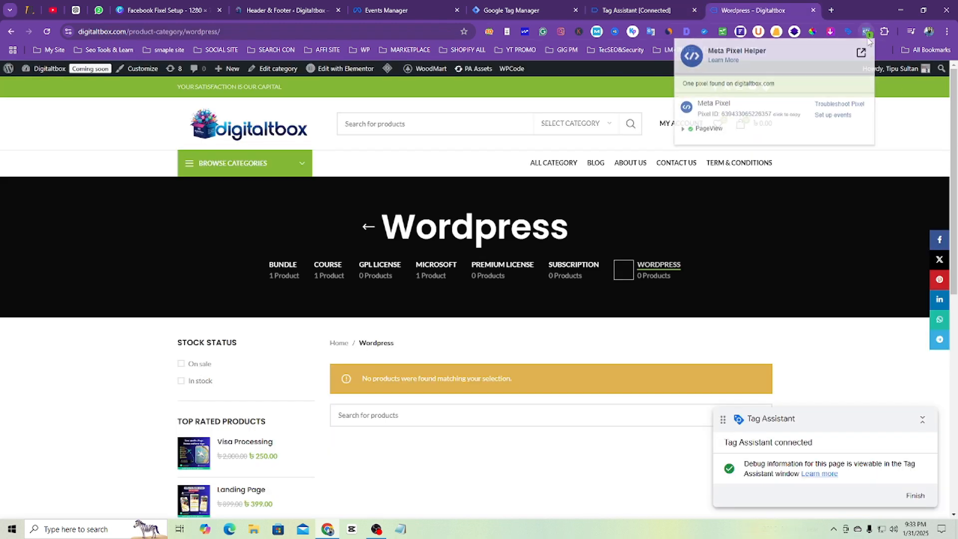
left_click(867, 32)
left_click(46, 32)
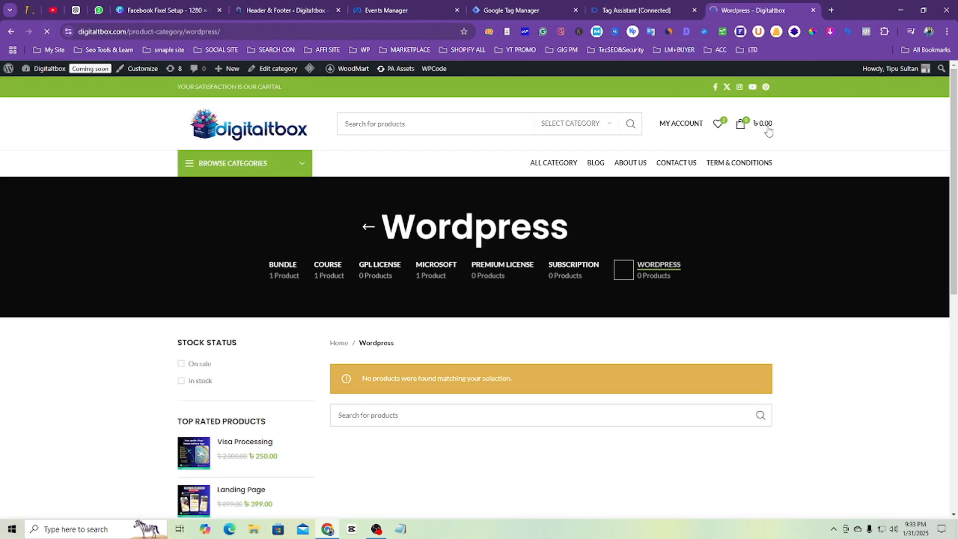
left_click(867, 32)
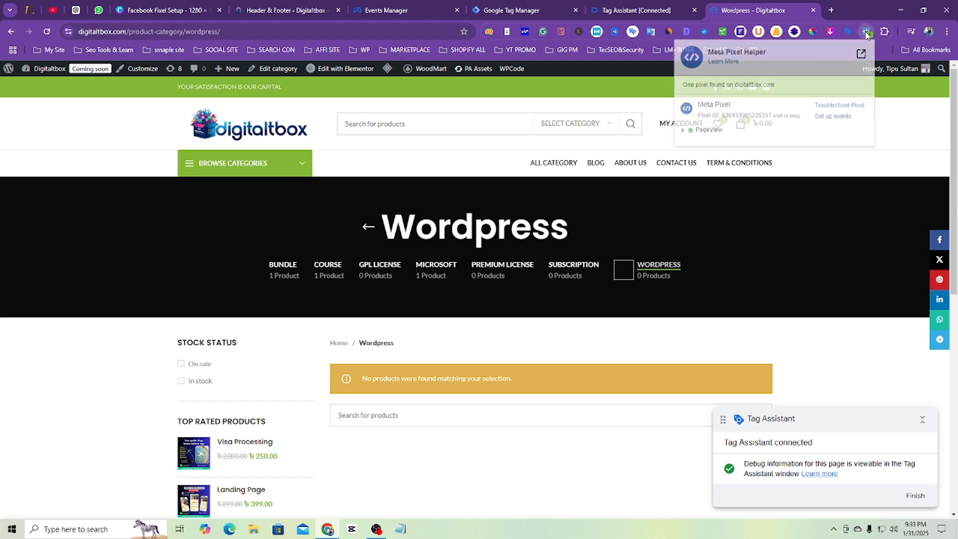
Inspect the PageView event details in Meta Pixel Helper, and check the reloaded WordPress category page's fired tags in Tag Assistant.
left_click(683, 131)
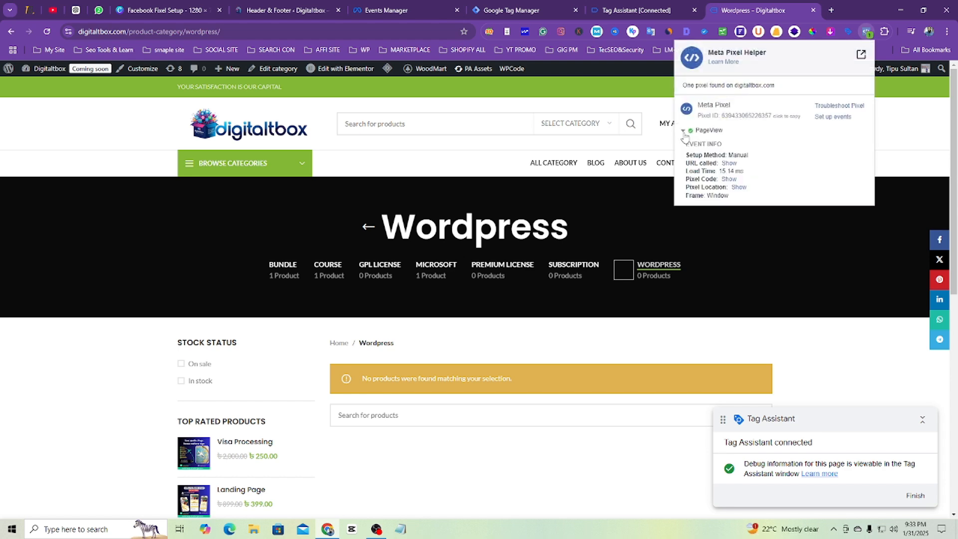
left_click(682, 131)
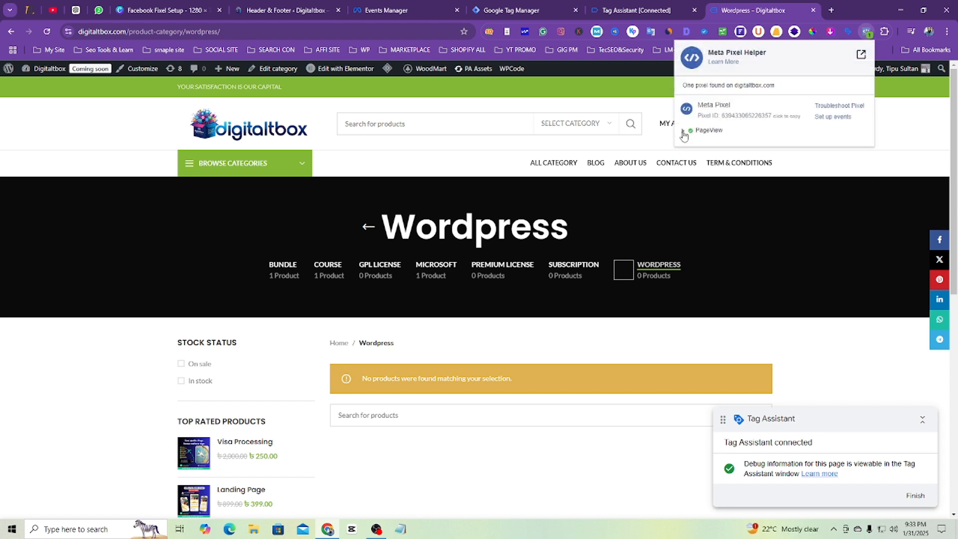
left_click(639, 10)
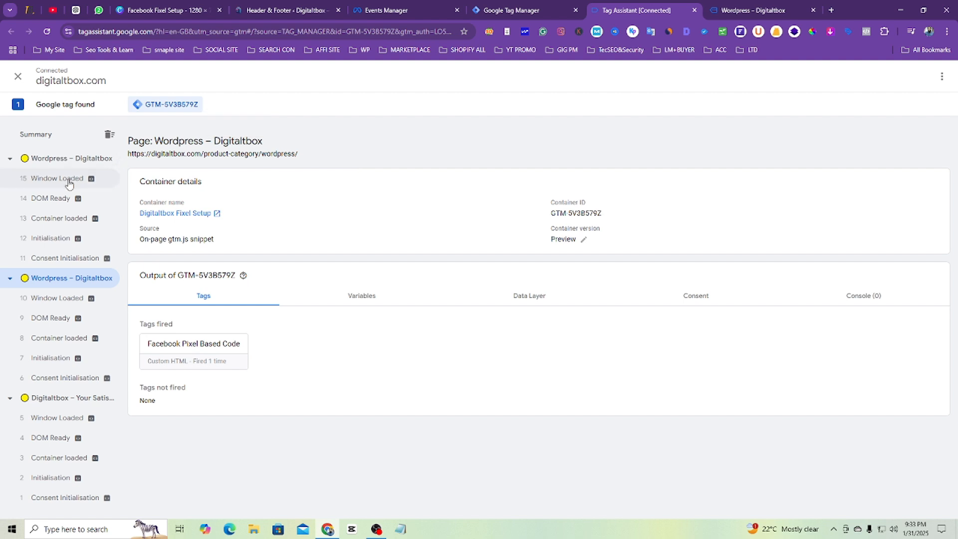
left_click(83, 165)
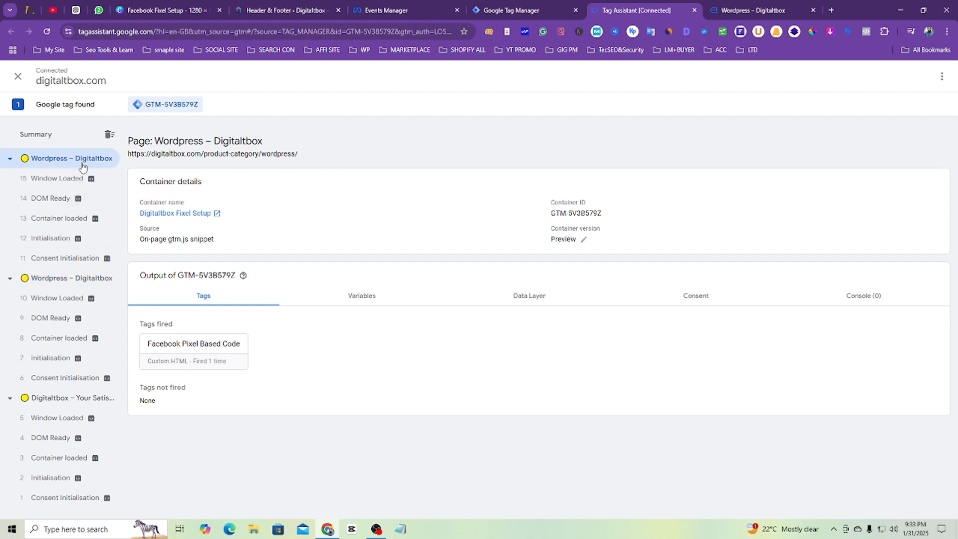
left_click(514, 10)
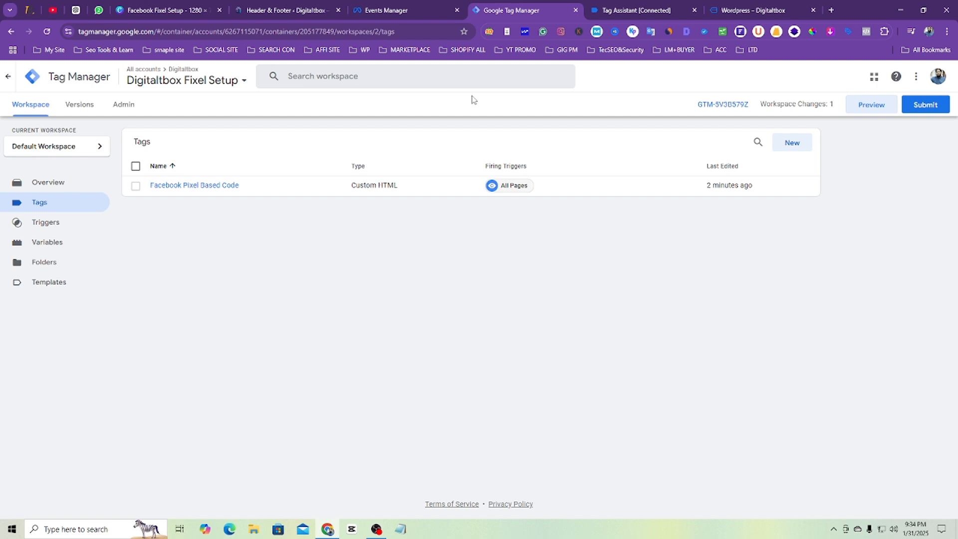
left_click(619, 10)
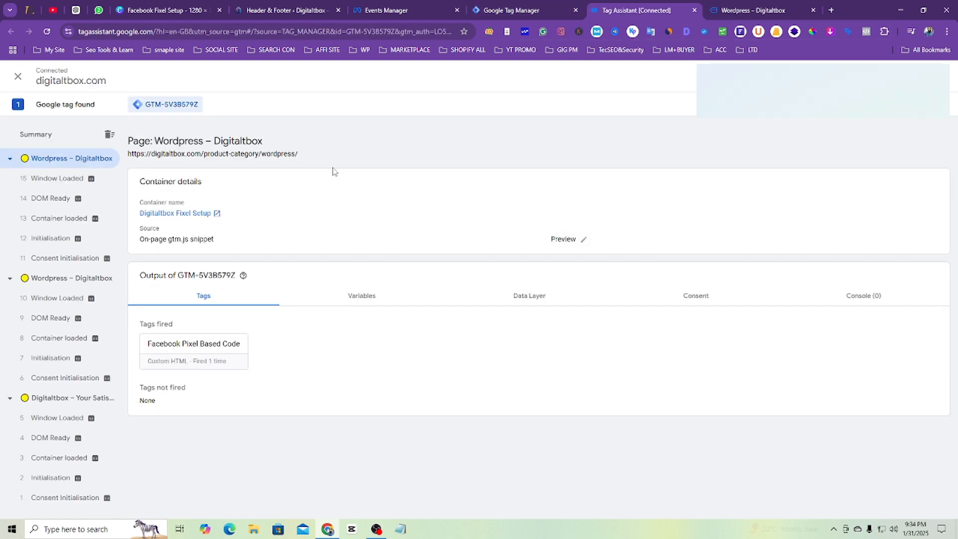
triple_click(158, 156)
left_click(406, 183)
Load digitaltbox.com in a new tab and check its home page with Meta Pixel Helper.
left_click(515, 10)
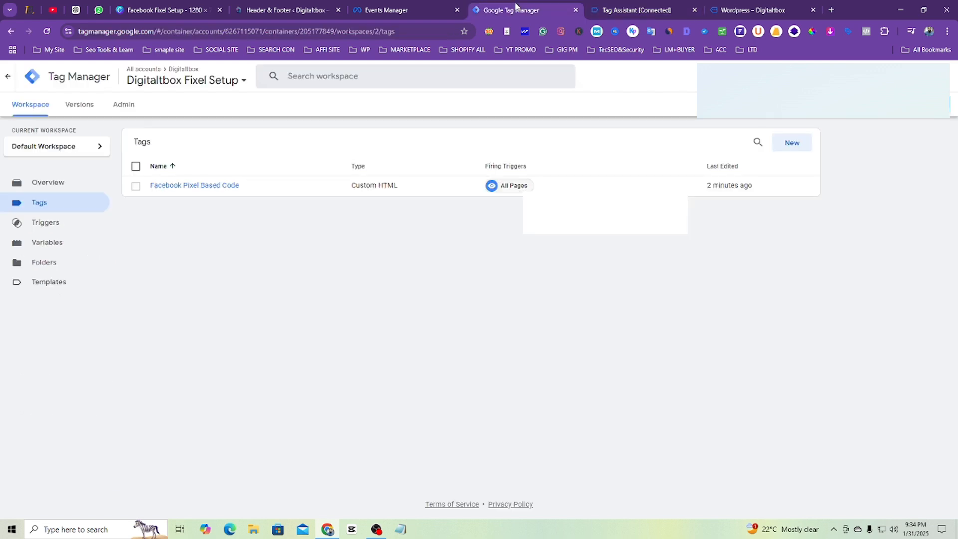
left_click(705, 12)
left_click(832, 10)
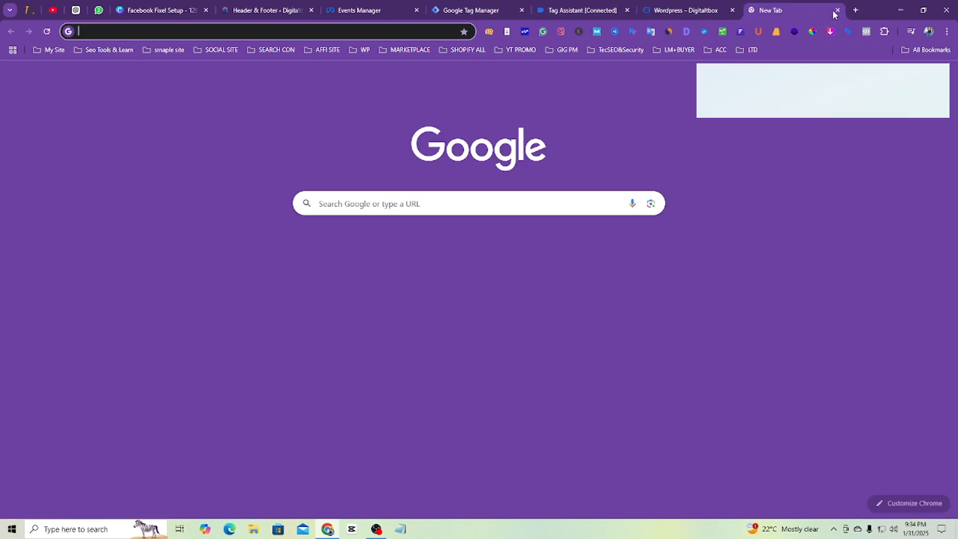
type("d")
key("Return")
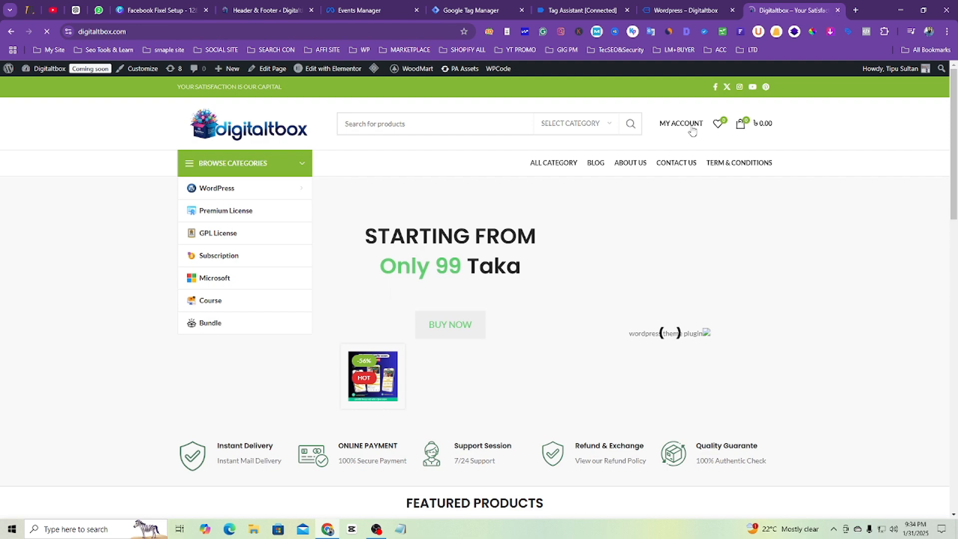
left_click(866, 33)
left_click(866, 33)
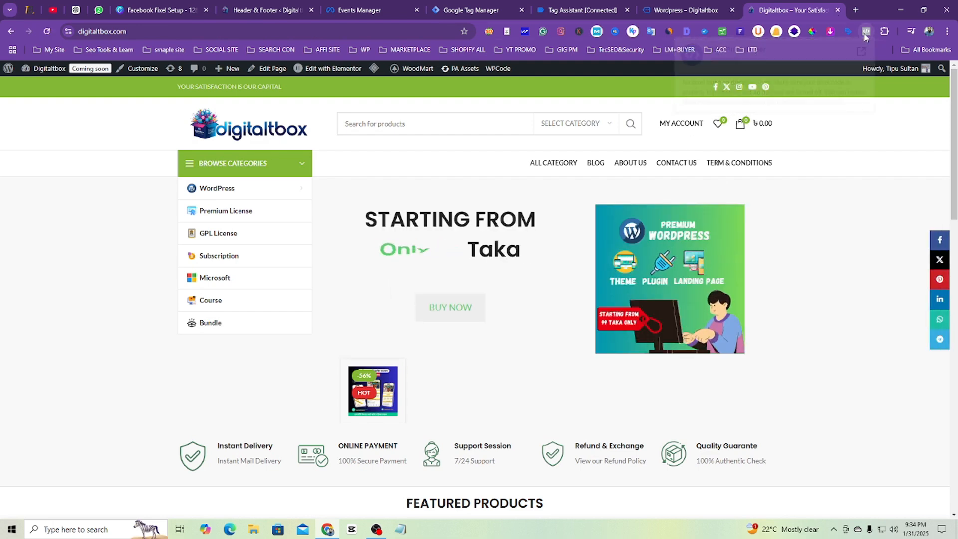
left_click(581, 10)
Start submitting the Tag Manager workspace changes and name the version "Facebook Pixel Based Code".
left_click(459, 7)
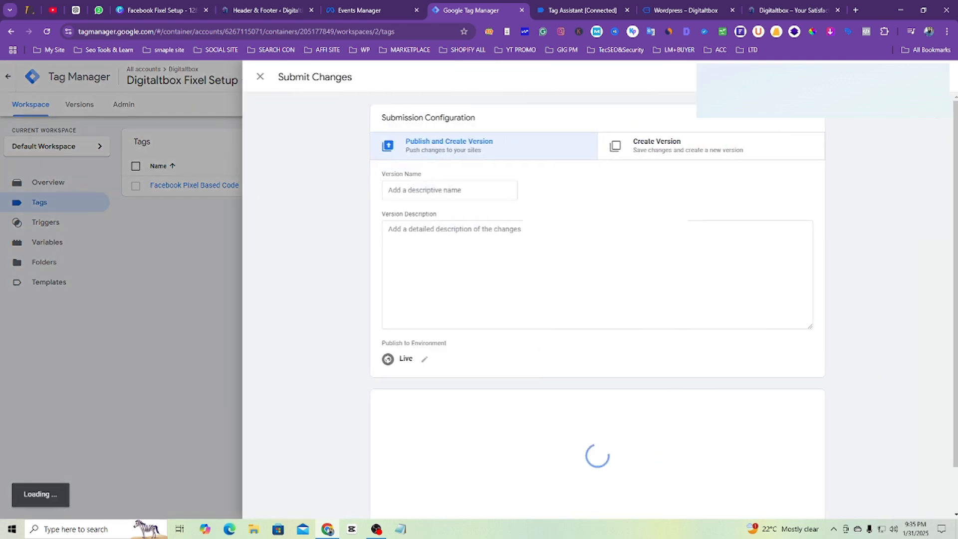
left_click(465, 189)
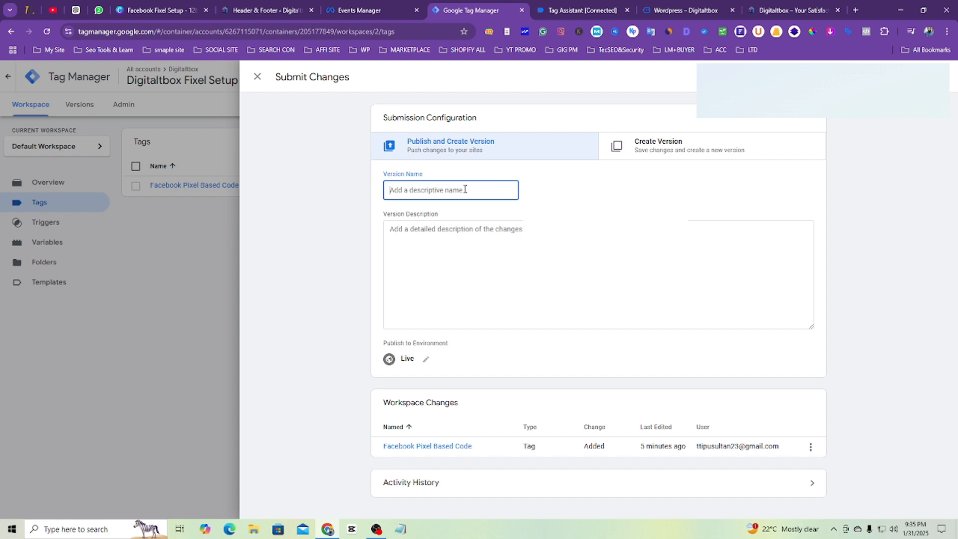
type("Facebook Based Code")
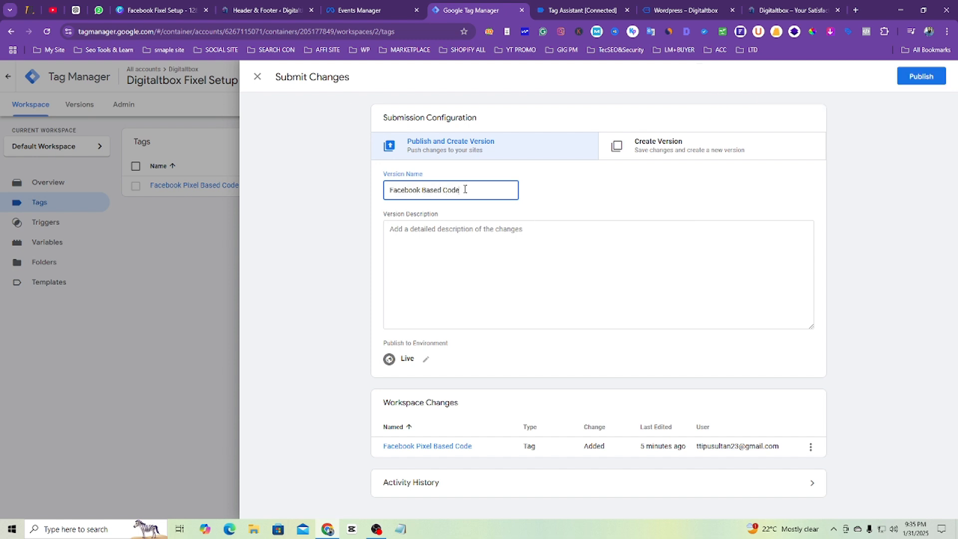
left_click(425, 193)
type("Pixel")
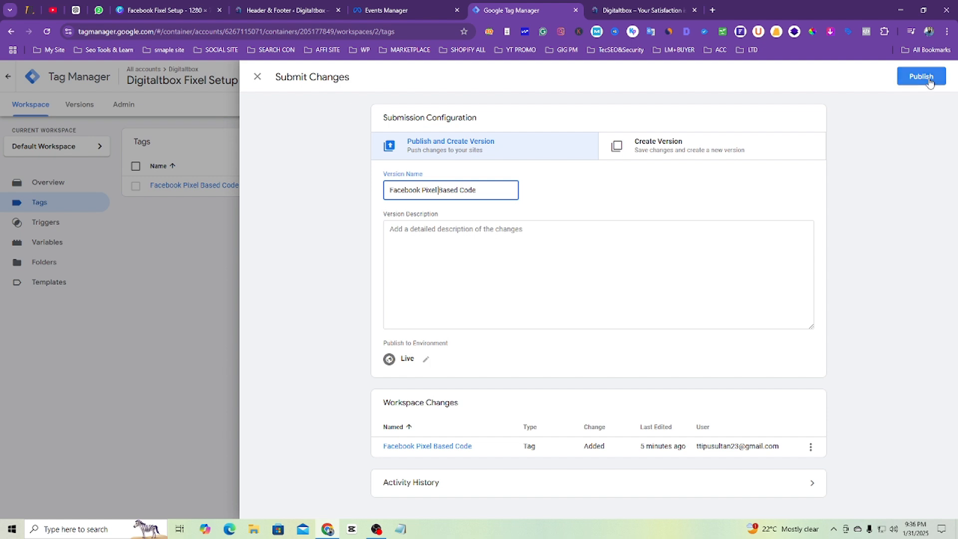
Describe the version as "facebook pixel based code for digitaltbox for all pages", publish it and close its summary.
left_click(529, 238)
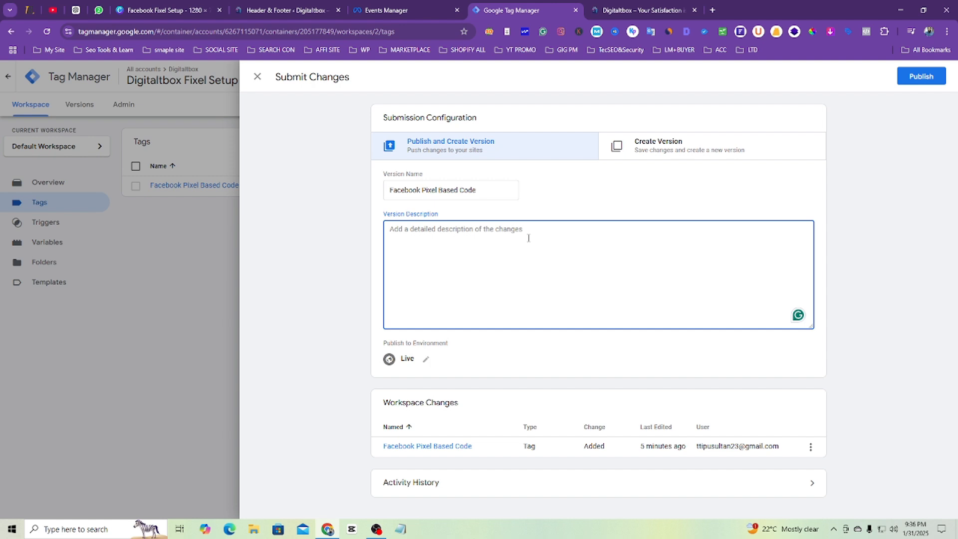
type("I")
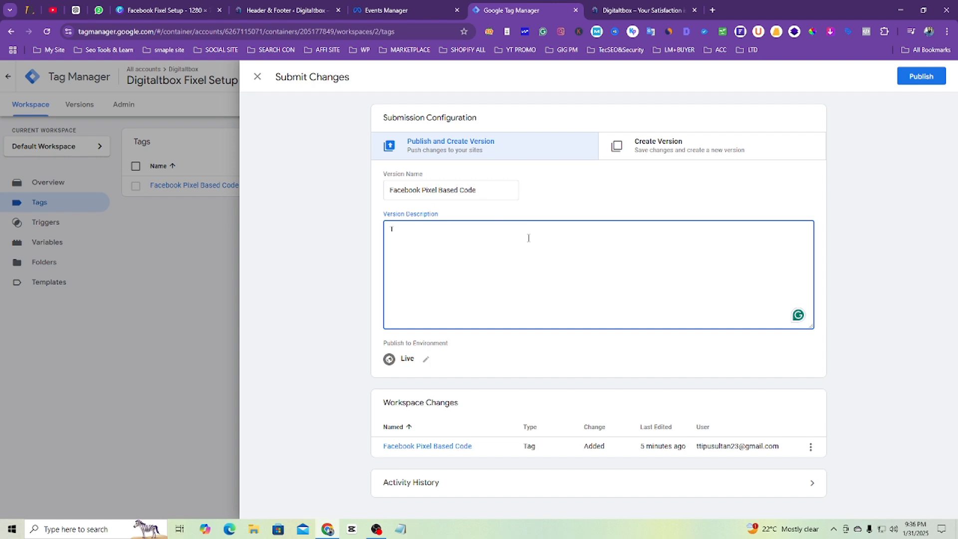
type("facebook pixel based code for digitaltbox for all pages")
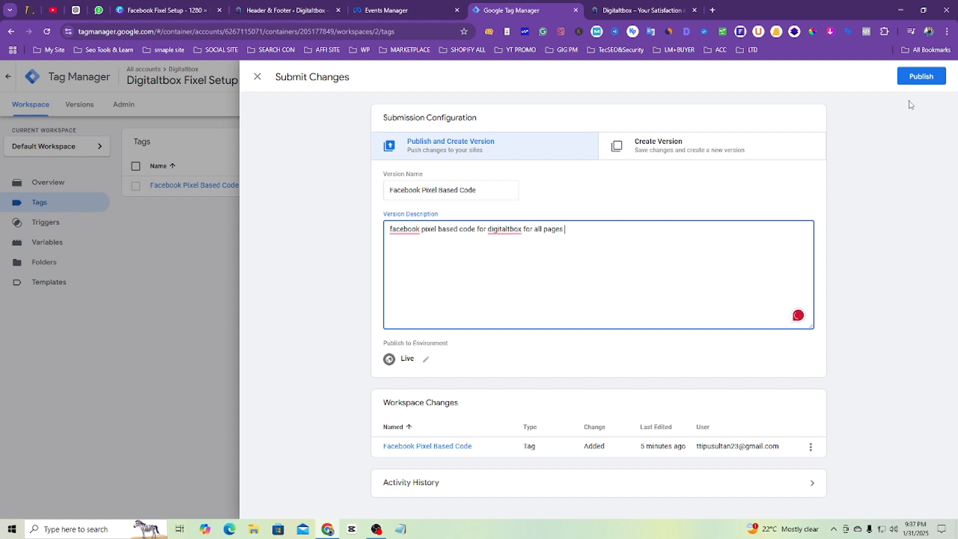
left_click(921, 78)
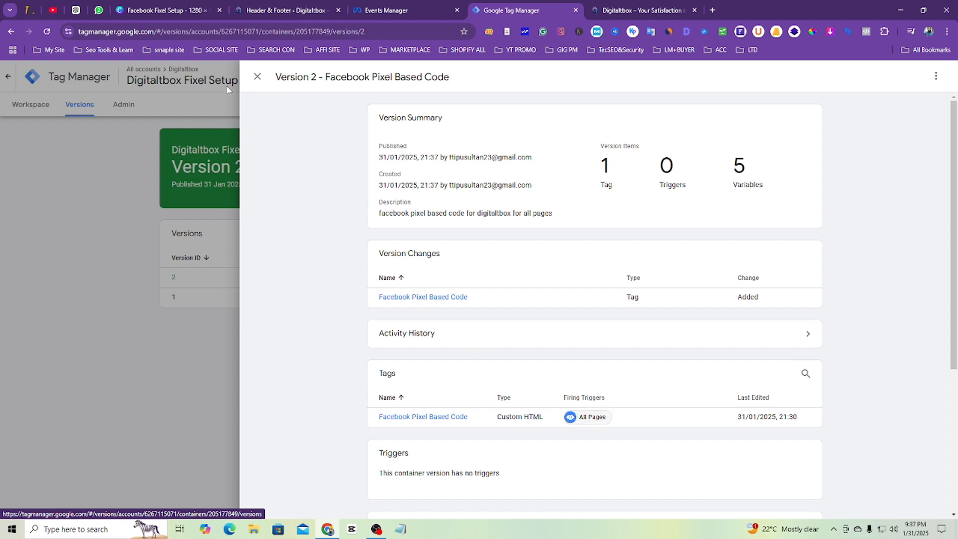
left_click(258, 76)
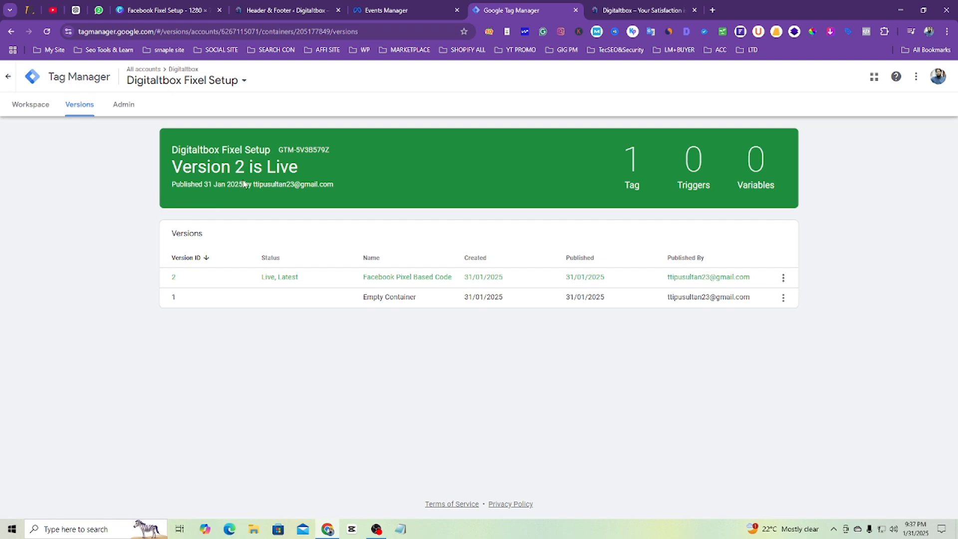
Review the live container version and its installation code, and return to the workspace's list of tags.
left_click_drag(177, 170, 368, 164)
left_click(303, 149)
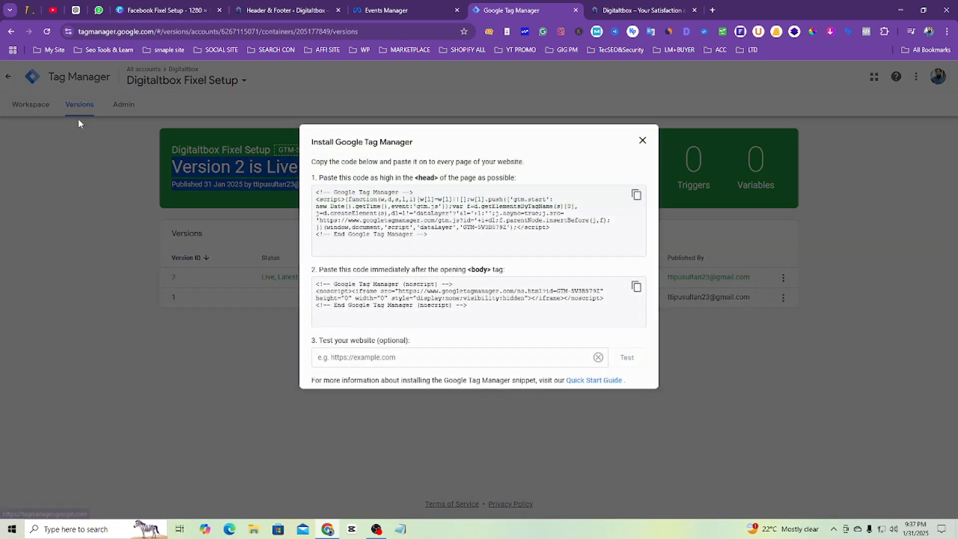
left_click(641, 140)
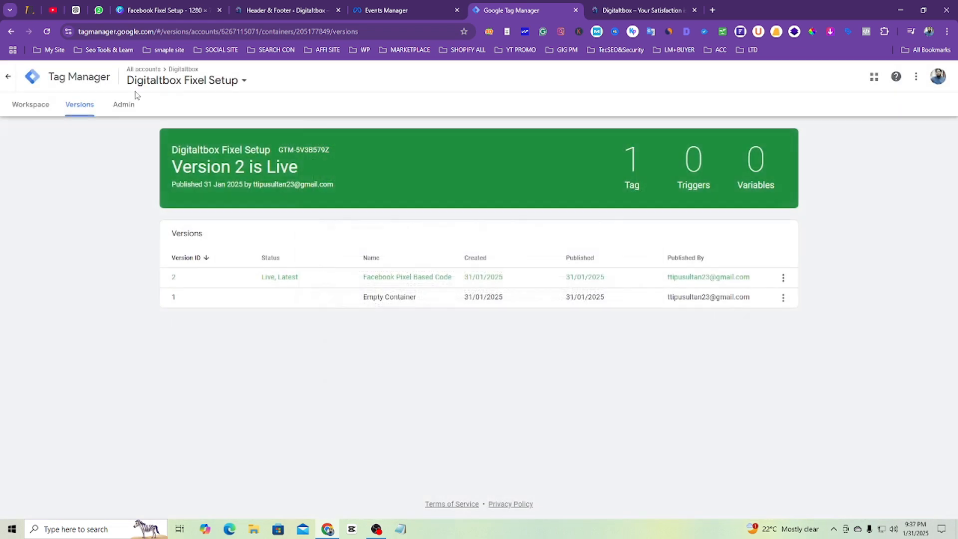
left_click(38, 108)
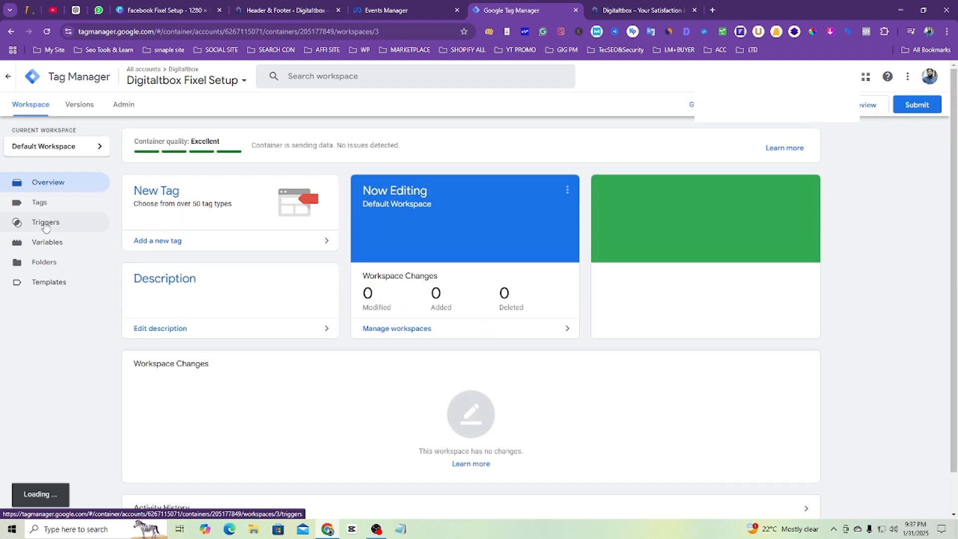
left_click(46, 202)
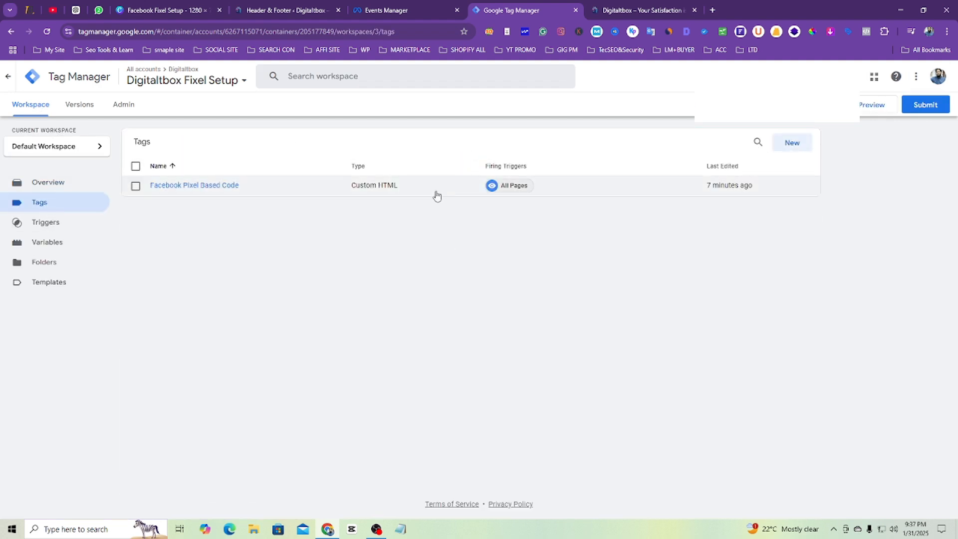
Reload the digitaltbox.com home page, check it with Meta Pixel Helper, and load the same address in another tab.
left_click(643, 10)
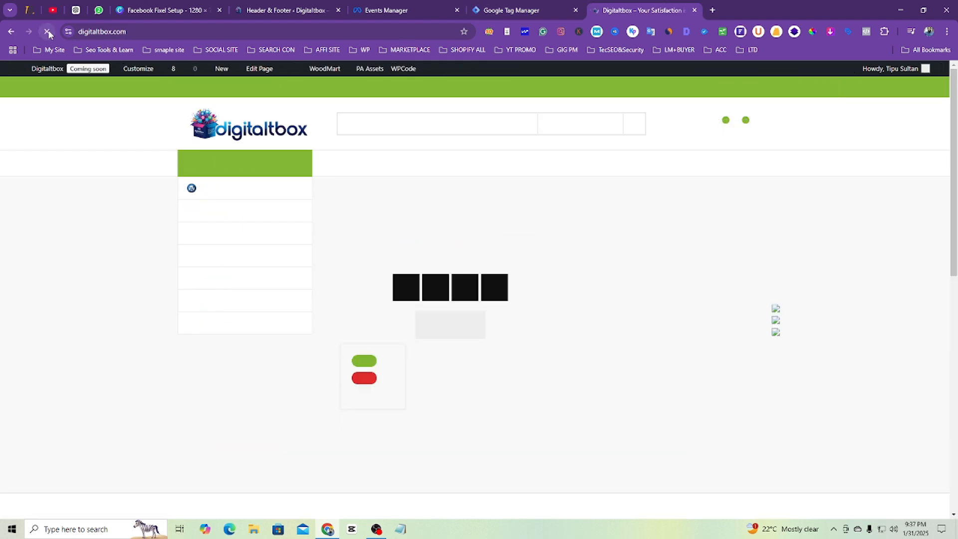
left_click(866, 31)
left_click(866, 35)
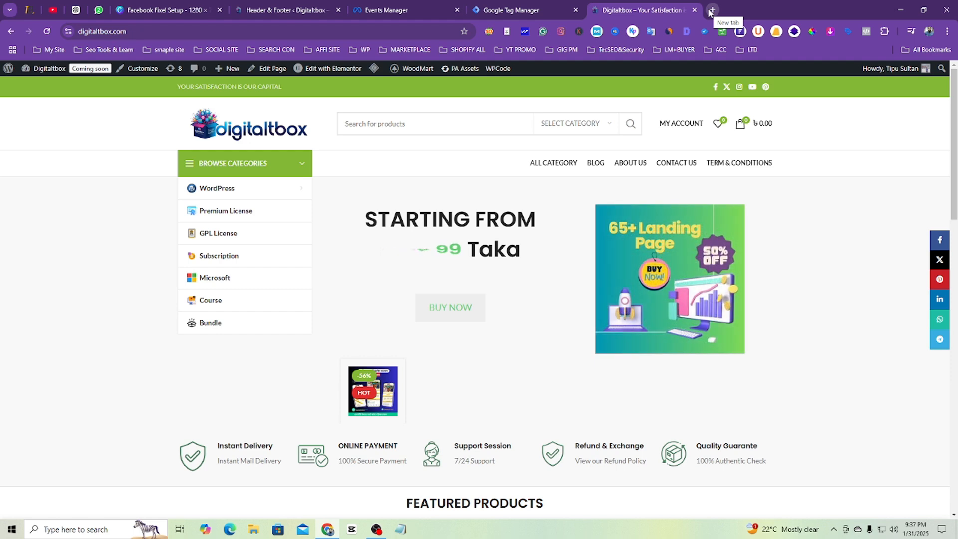
left_click(252, 34)
key("ctrl+c")
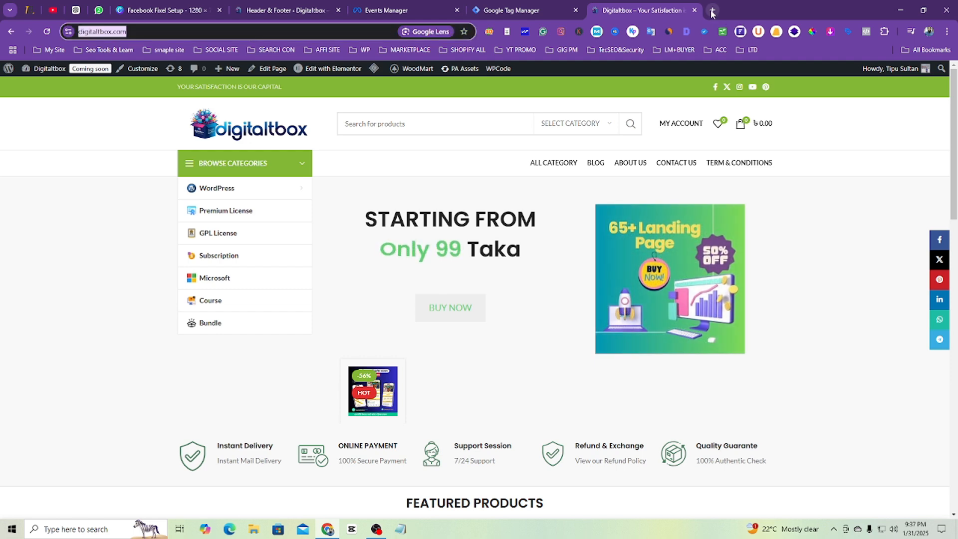
left_click(712, 11)
key("ctrl+v")
key("Return")
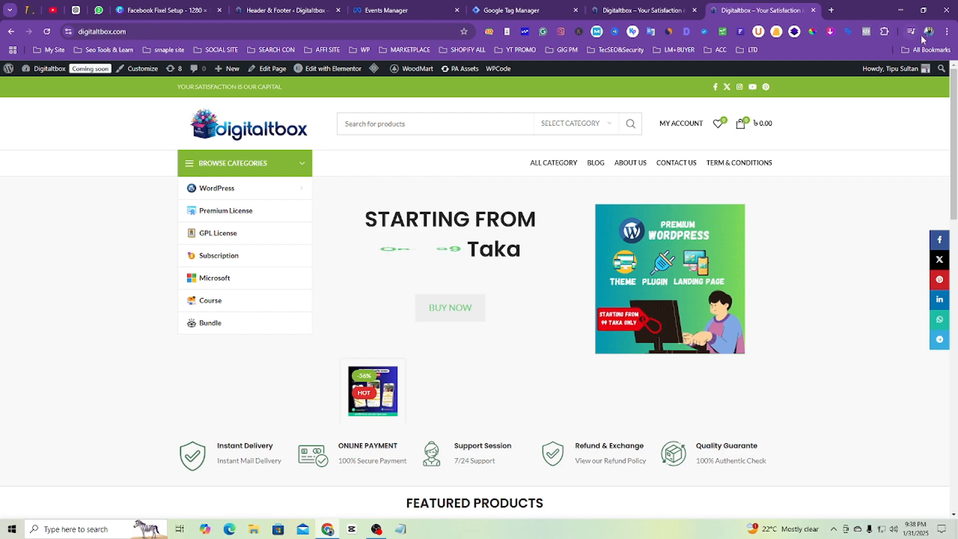
left_click(947, 31)
left_click(905, 83)
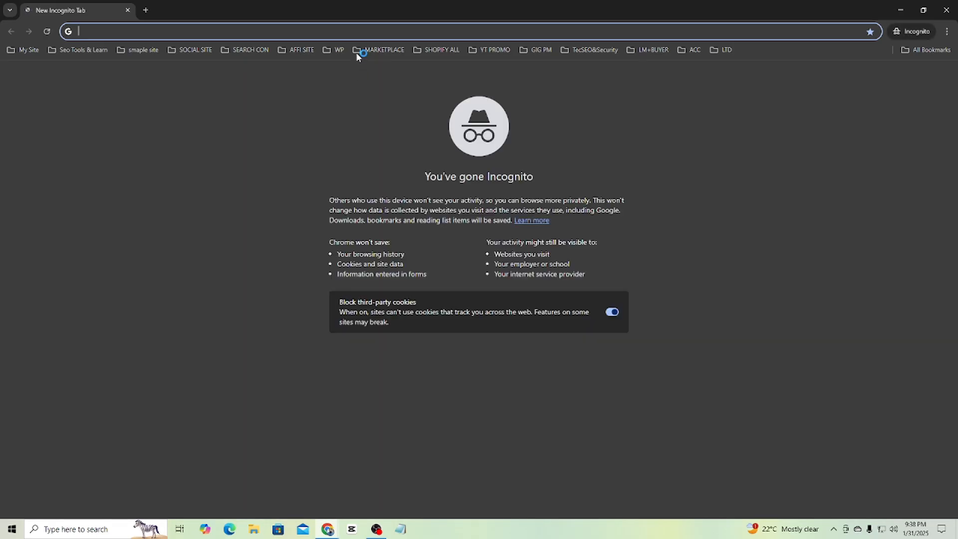
left_click(947, 10)
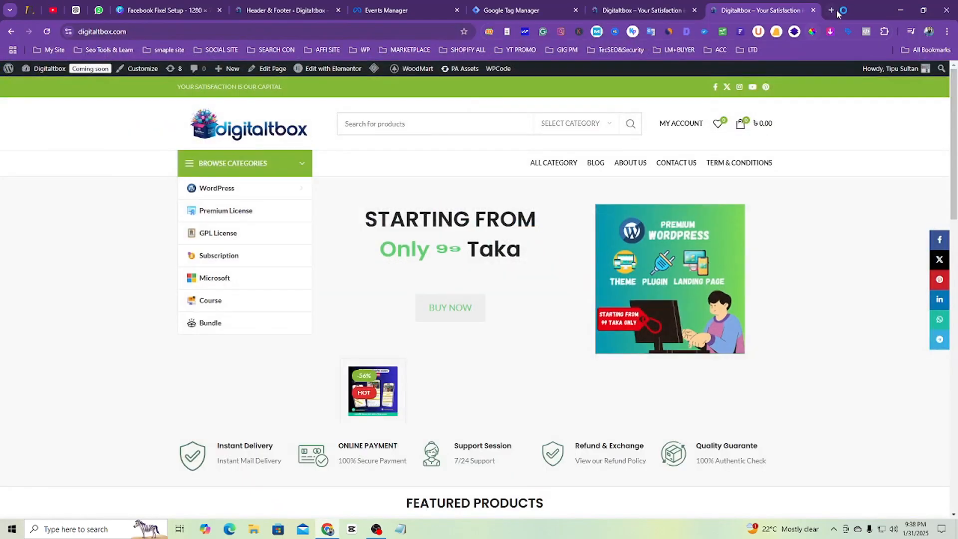
Inspect the PageView event on digitaltbox.com with Meta Pixel Helper in a separate, logged-out Chrome window.
left_click(758, 31)
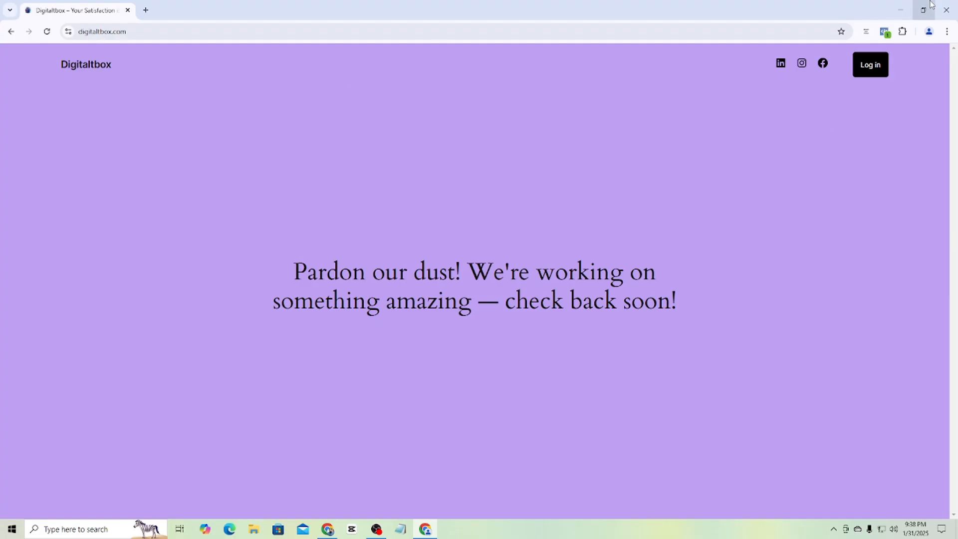
left_click(885, 32)
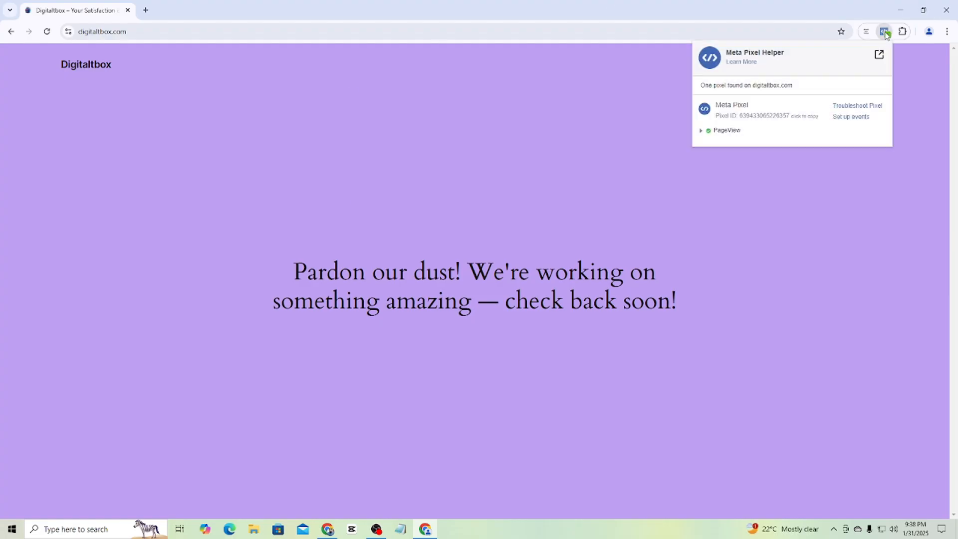
left_click(702, 132)
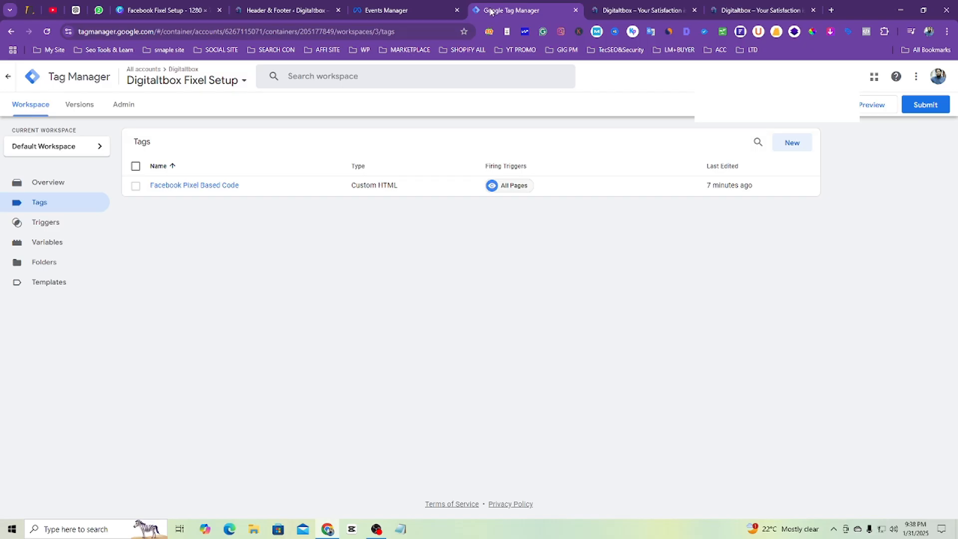
Close both digitaltbox.com tabs and return to the container's list of tags in Tag Manager.
left_click(778, 11)
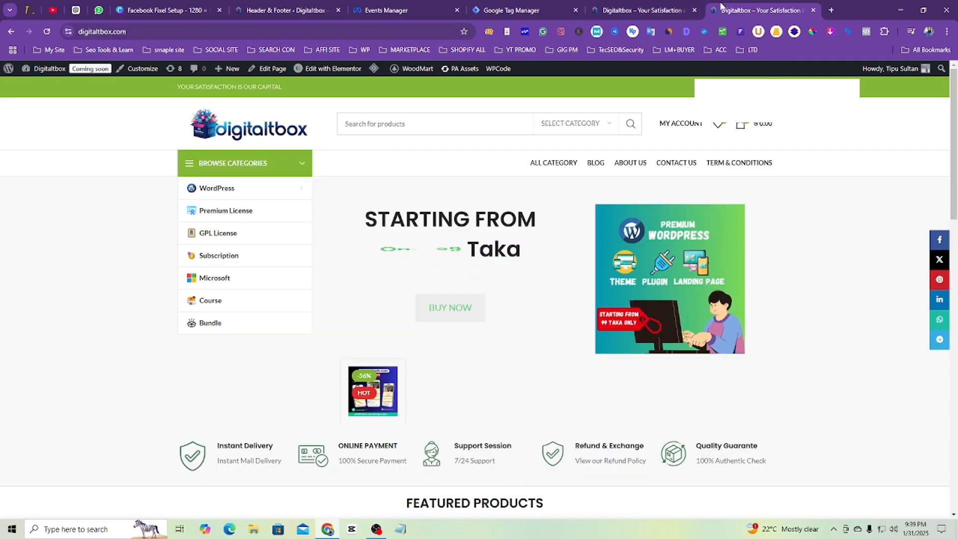
left_click(813, 10)
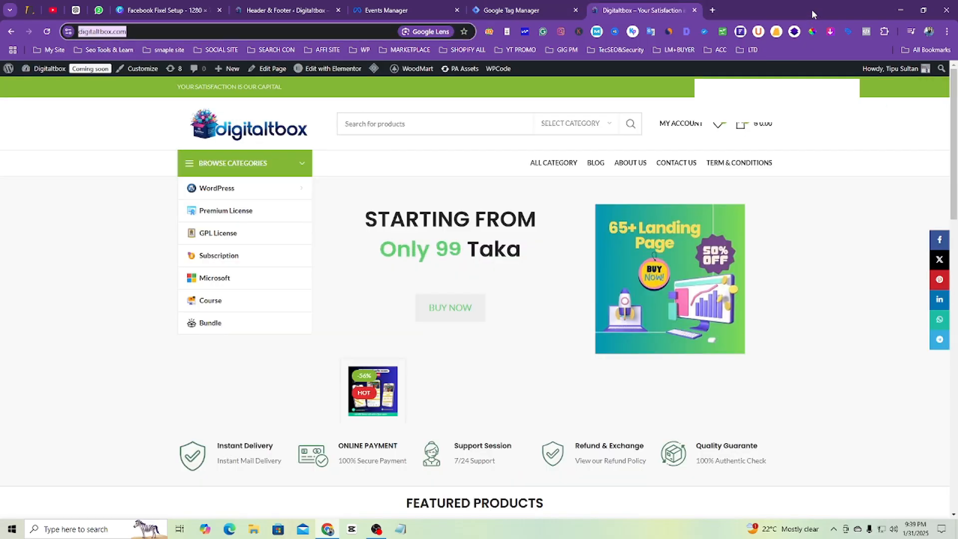
left_click(694, 10)
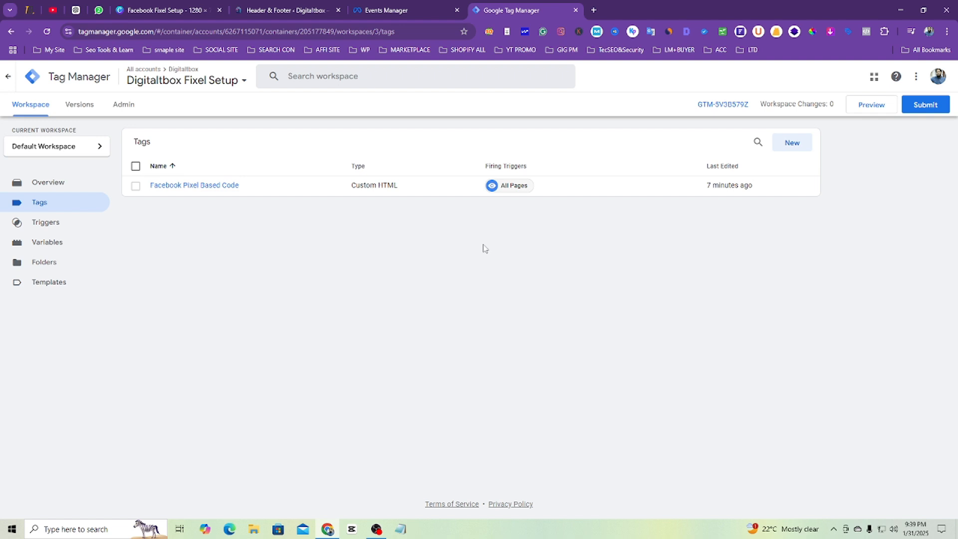
Switch to Meta Events Manager and complete the pixel setup with automatic advanced matching left off, reaching the Digitaltbox dataset's overview.
left_click(400, 8)
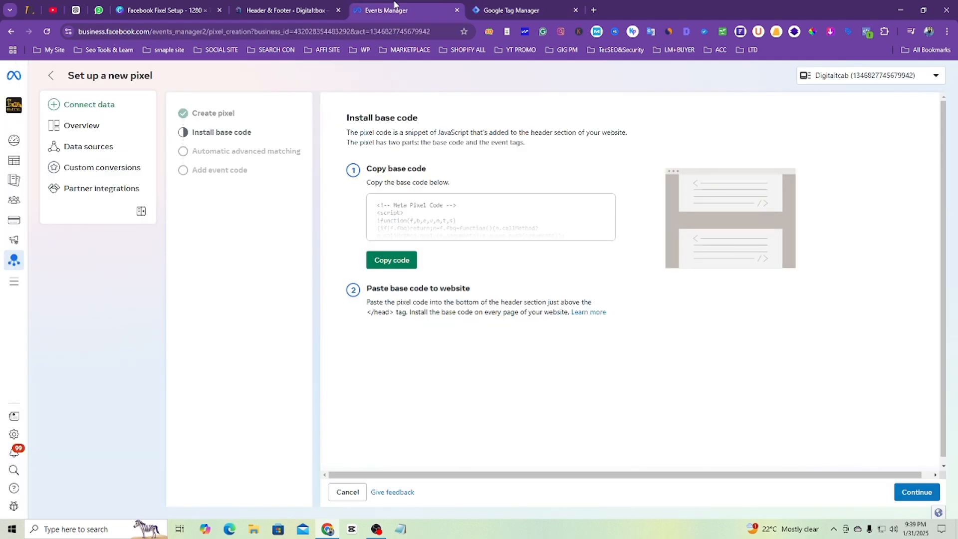
left_click(910, 498)
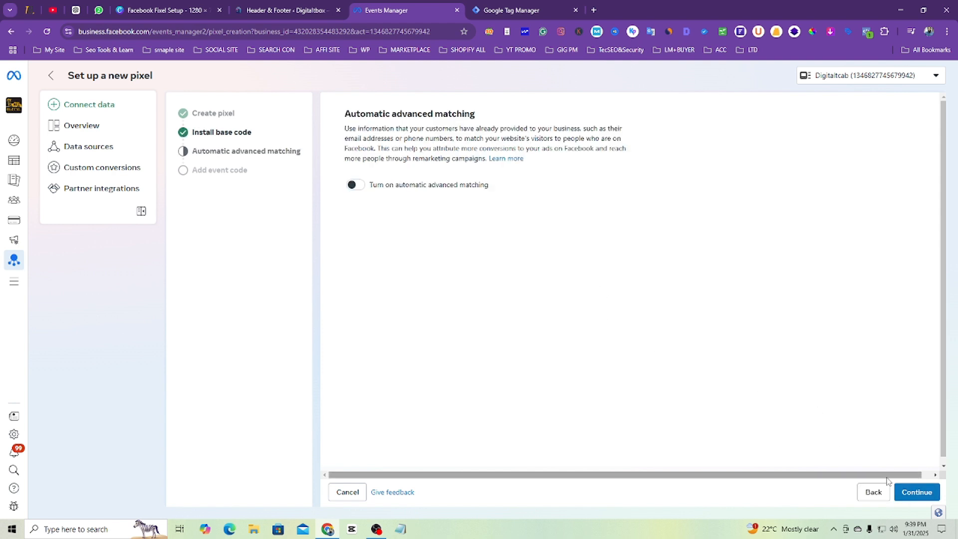
left_click(917, 492)
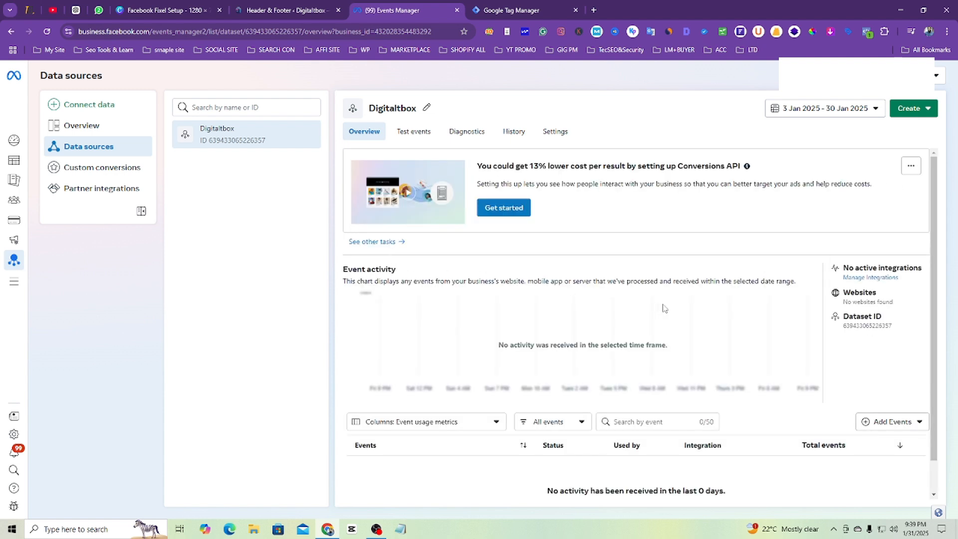
Choose the Event usage metrics columns for the dataset's events table and dismiss the value and currency metrics tip.
scroll(663, 308, "down", 1)
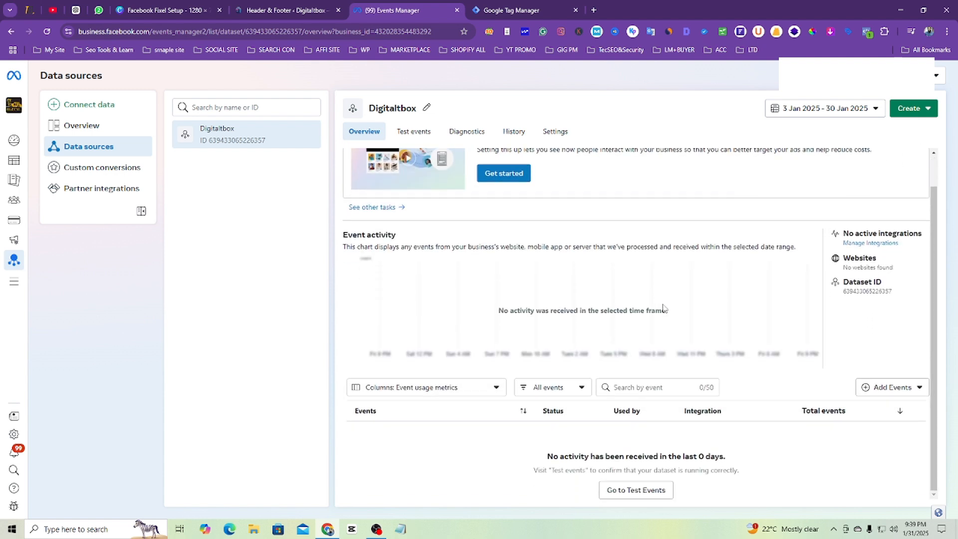
left_click(475, 388)
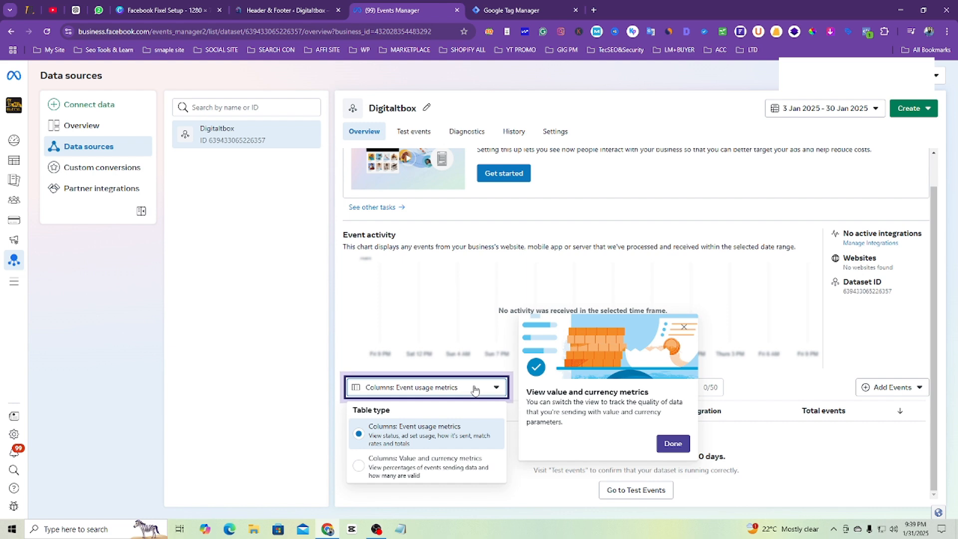
left_click(426, 432)
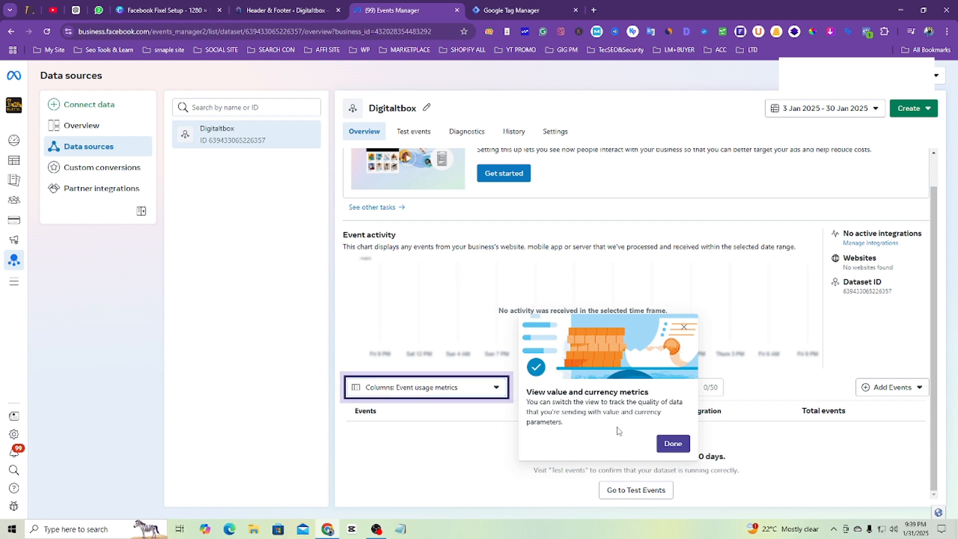
left_click(673, 444)
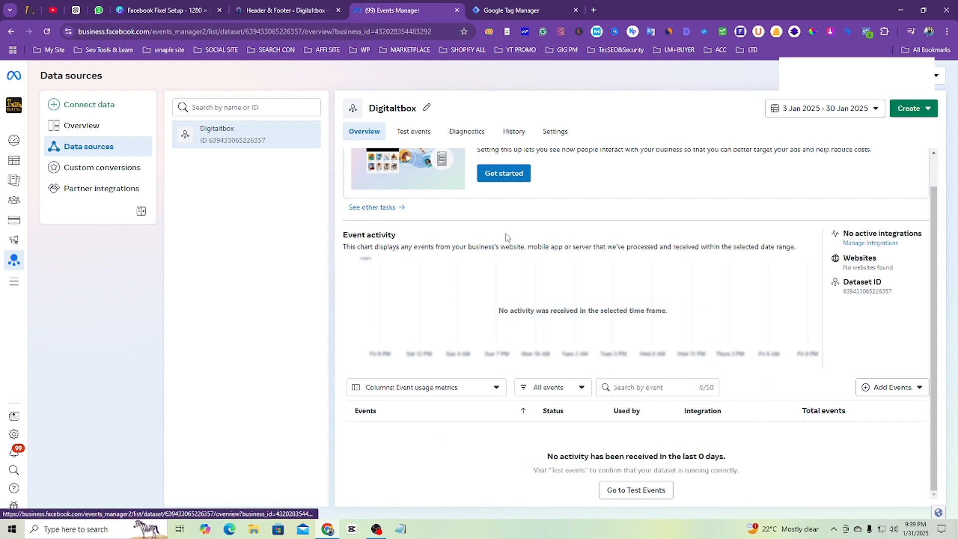
Look over the dataset's overview, visit its Test events page, and return to the overview.
scroll(445, 235, "up", 1)
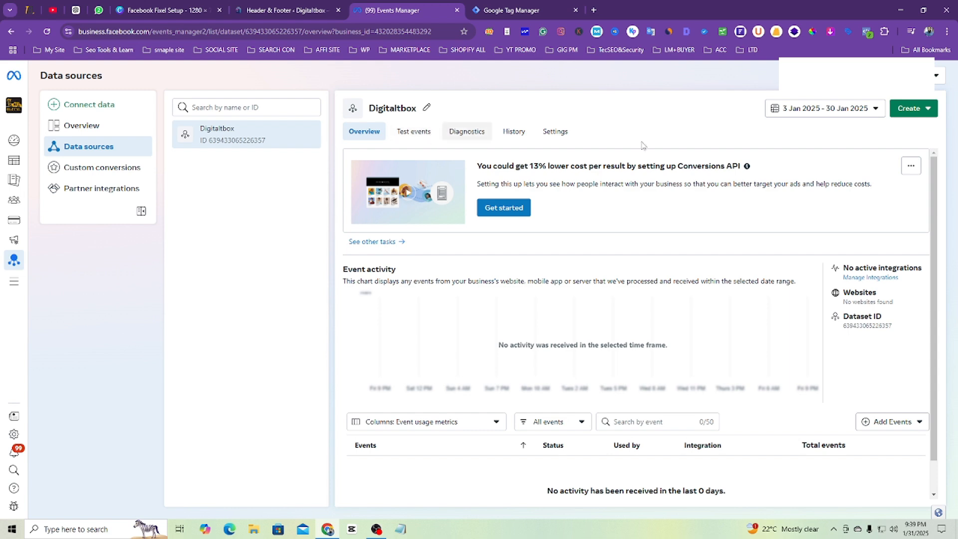
left_click(911, 170)
left_click(913, 168)
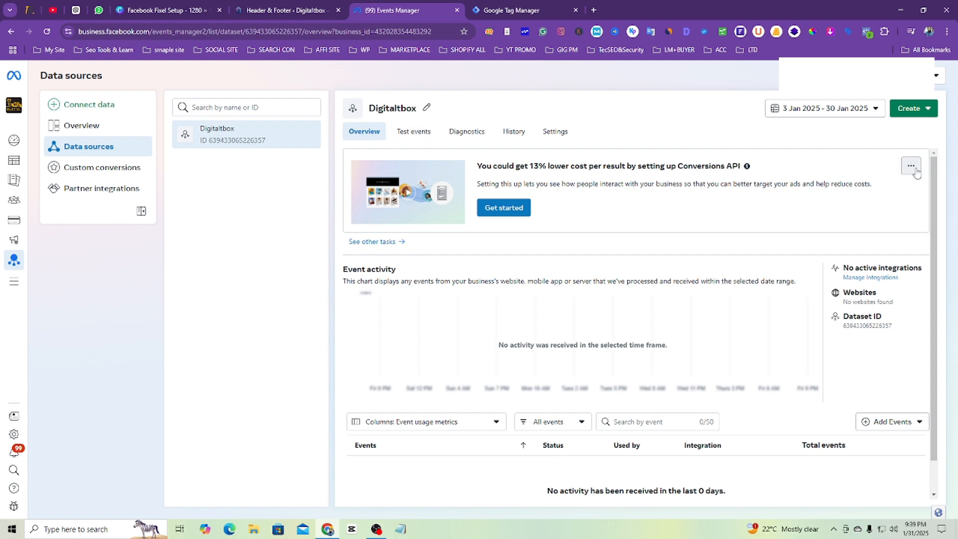
scroll(409, 220, "down", 1)
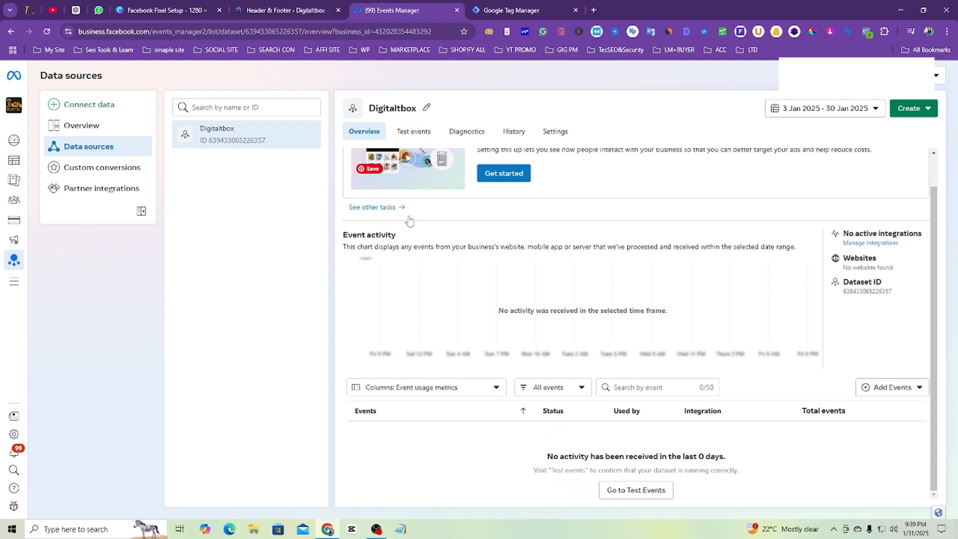
left_click(417, 136)
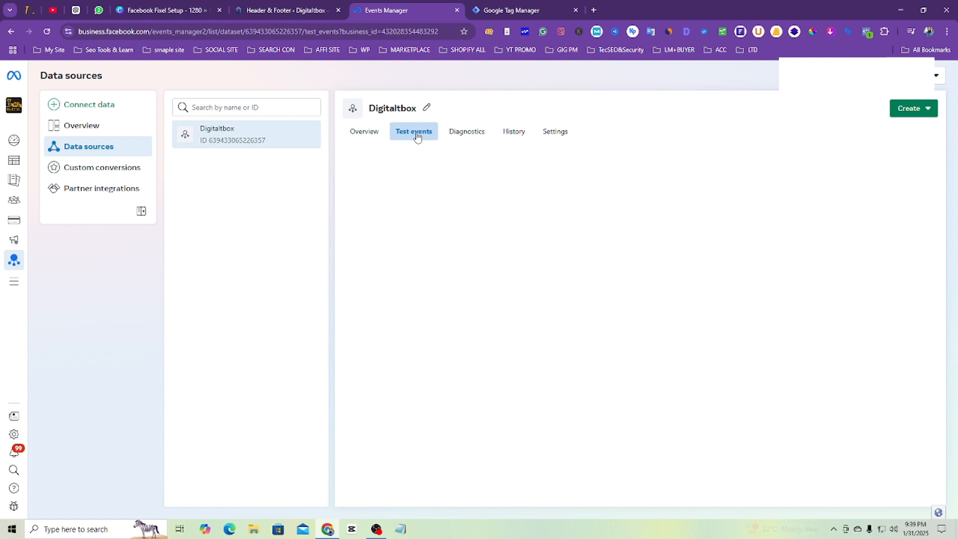
left_click(365, 132)
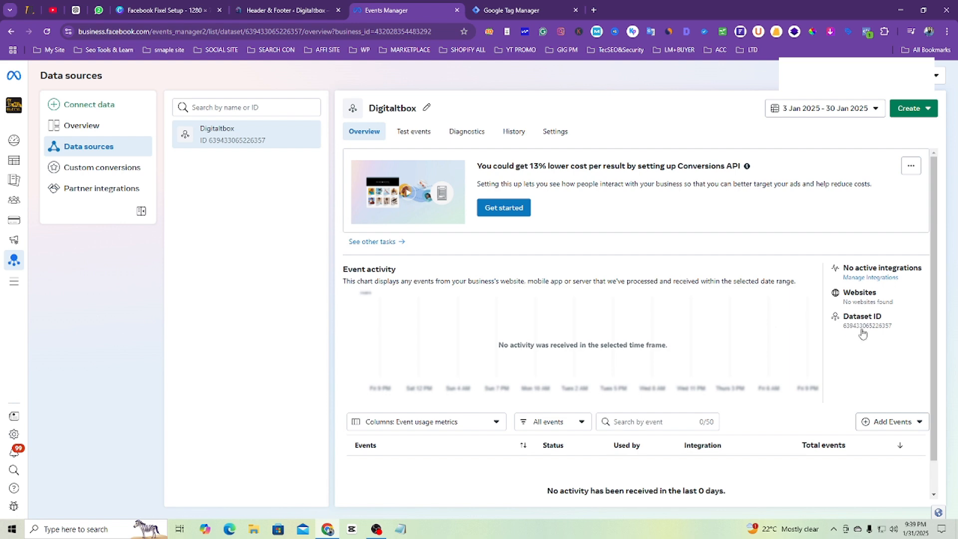
Review the Digitaltbox dataset's activity and details, and open the other recommended tasks in Events Manager.
scroll(680, 324, "down", 1)
scroll(535, 266, "up", 1)
left_click(399, 244)
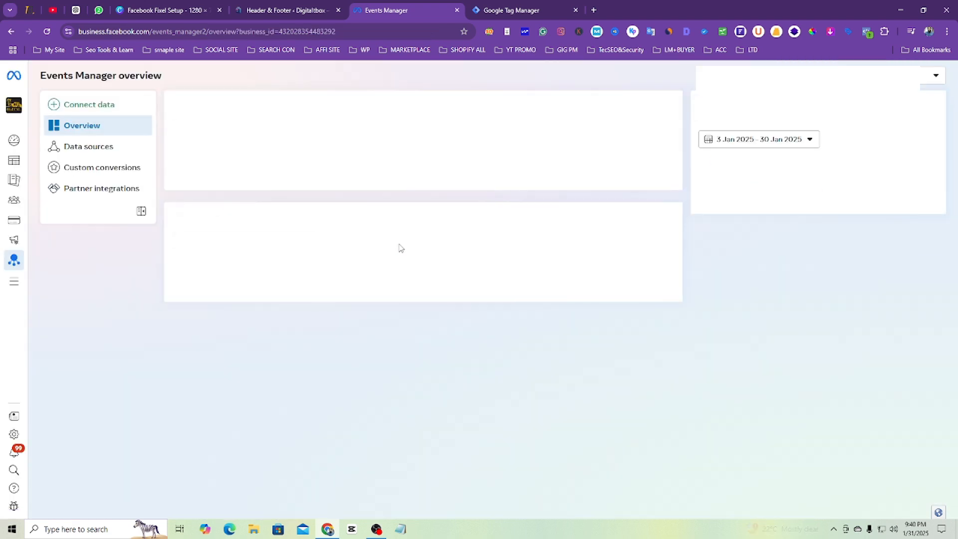